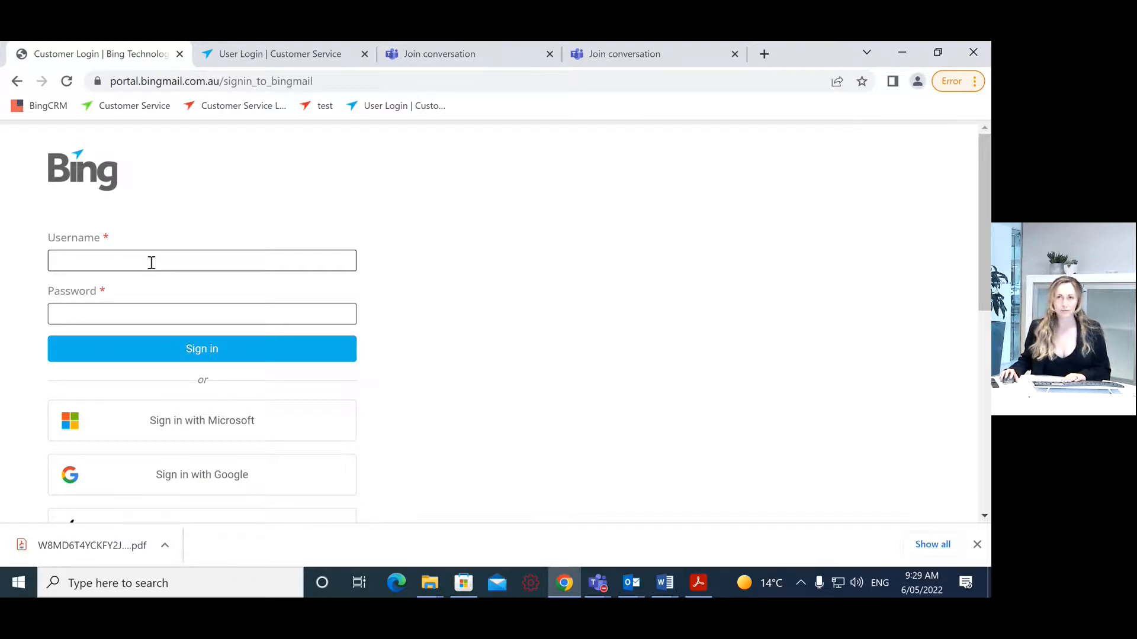
Step: Sign in using the saved username suggestion and the account password
left_click(152, 262)
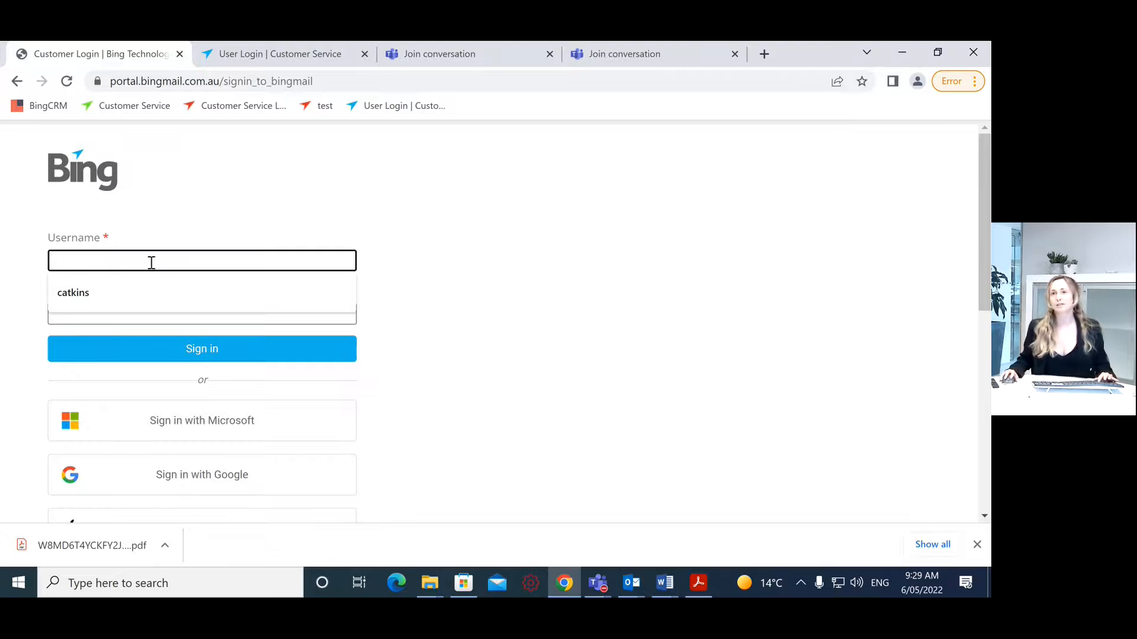
left_click(172, 292)
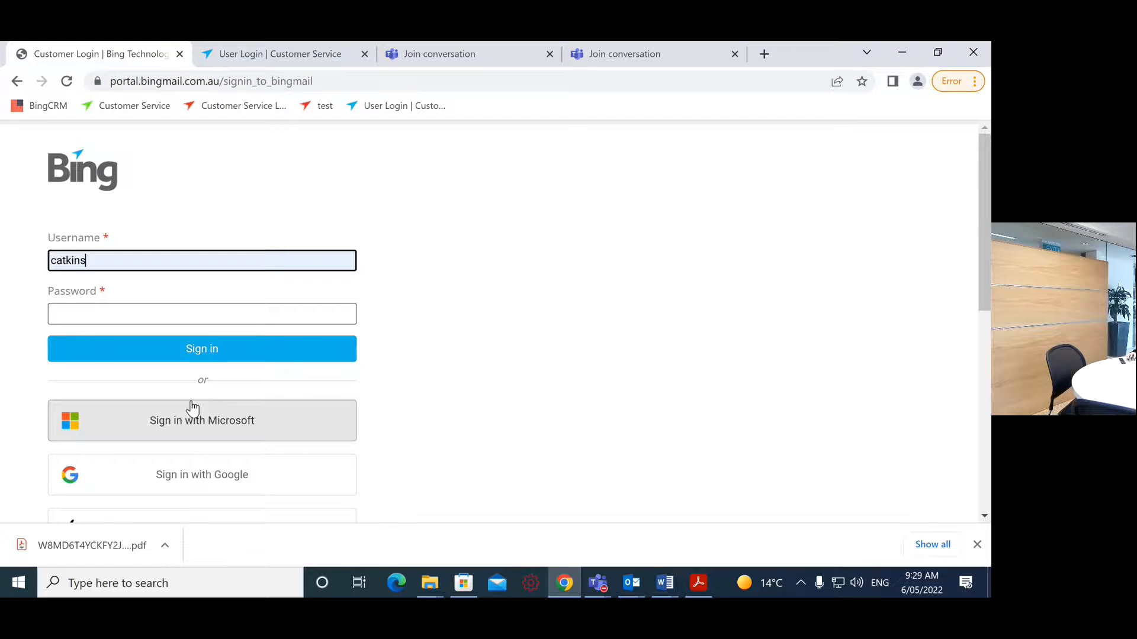
left_click(106, 315)
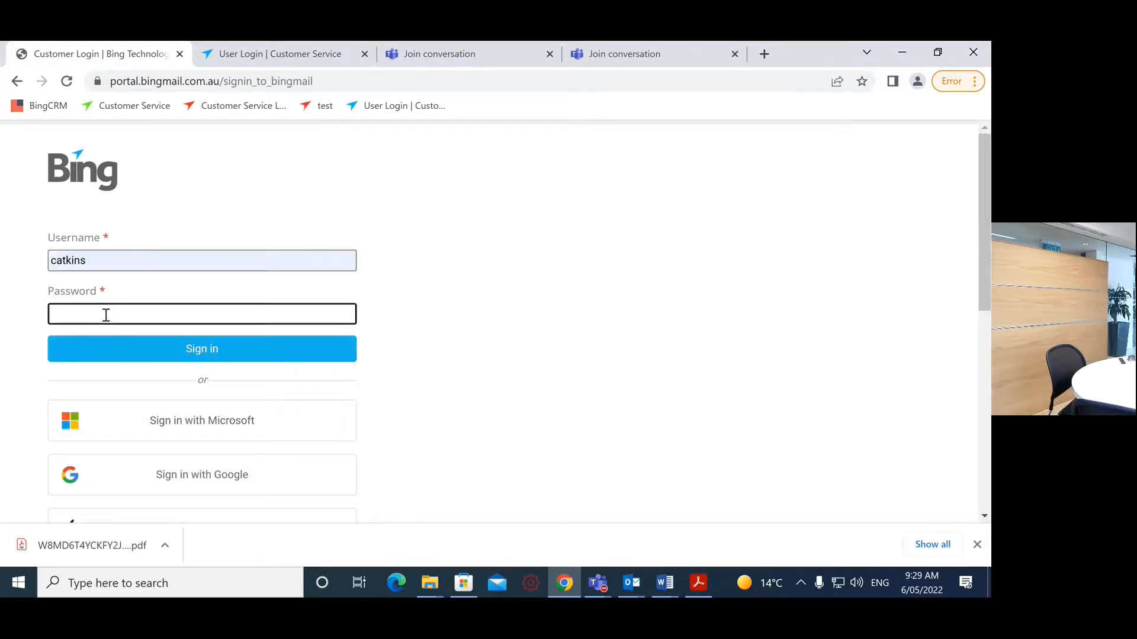
type("*******")
key("Return")
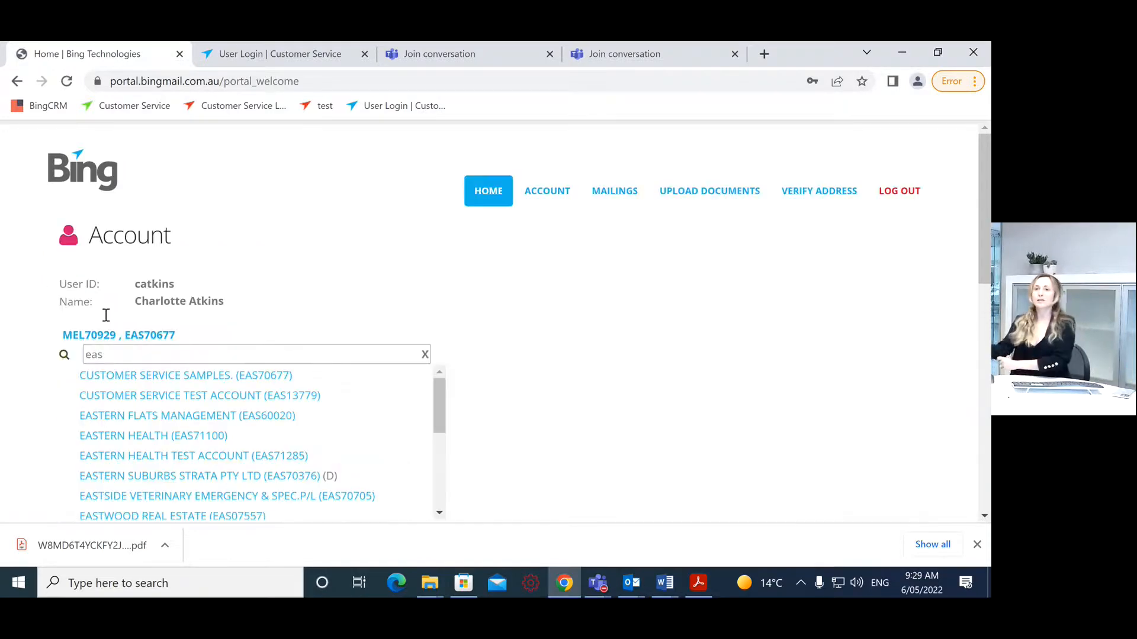
Step: Switch to the second customer account and open the Upload Documents menu
left_click(100, 331)
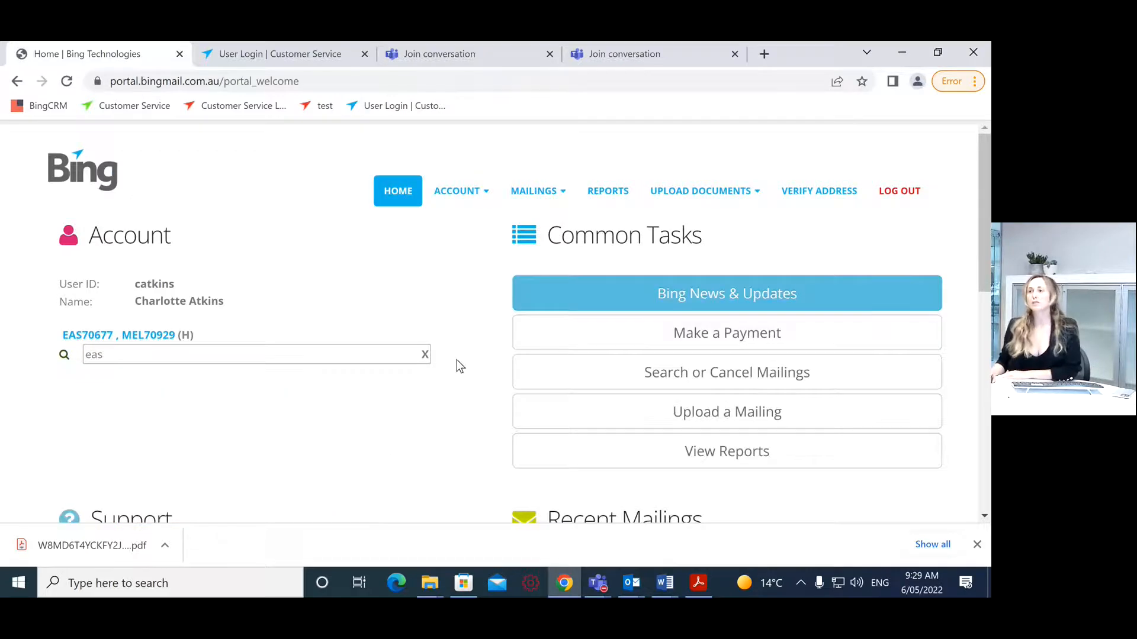
scroll(460, 356, "up", 2)
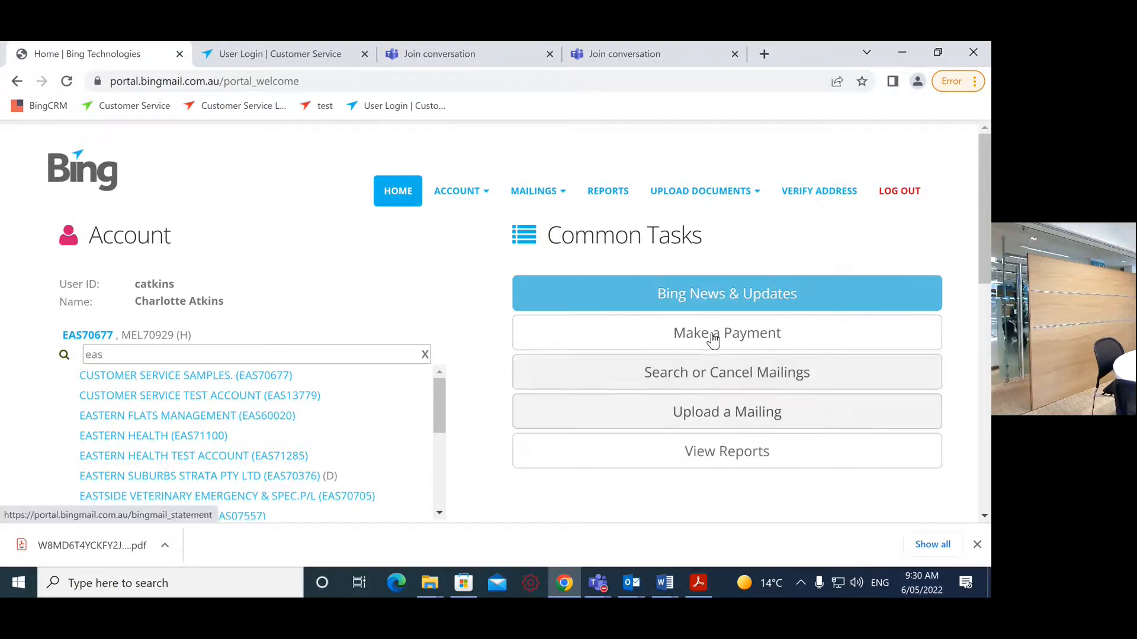
left_click(702, 194)
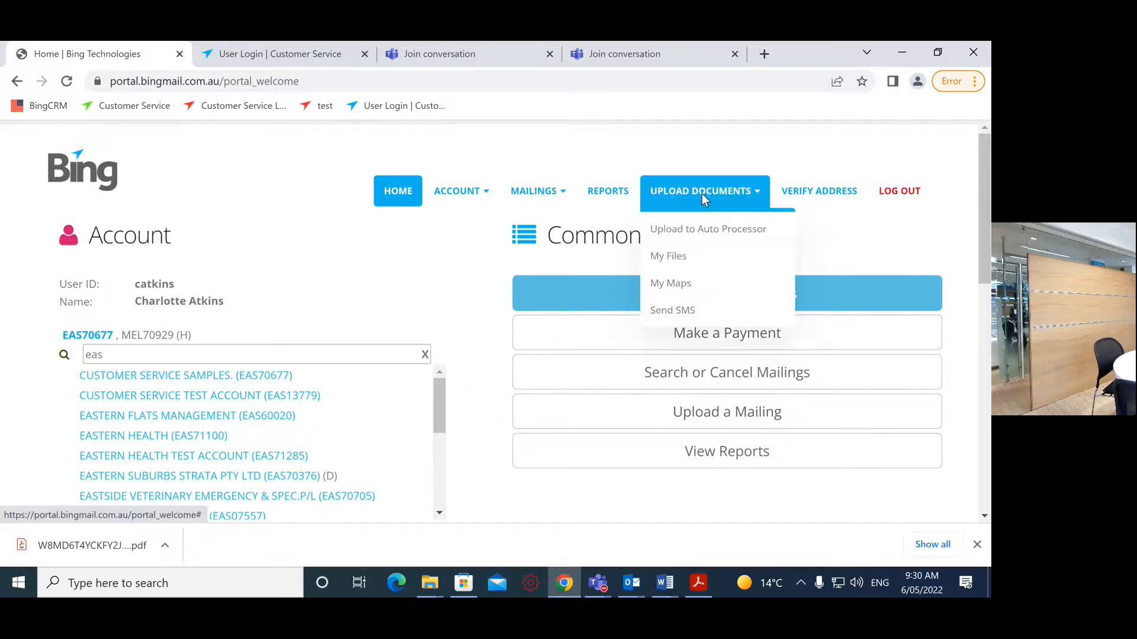
Step: Upload bbBCC Planning Notification.pdf to the Auto Processor and continue to Addressing
left_click(714, 228)
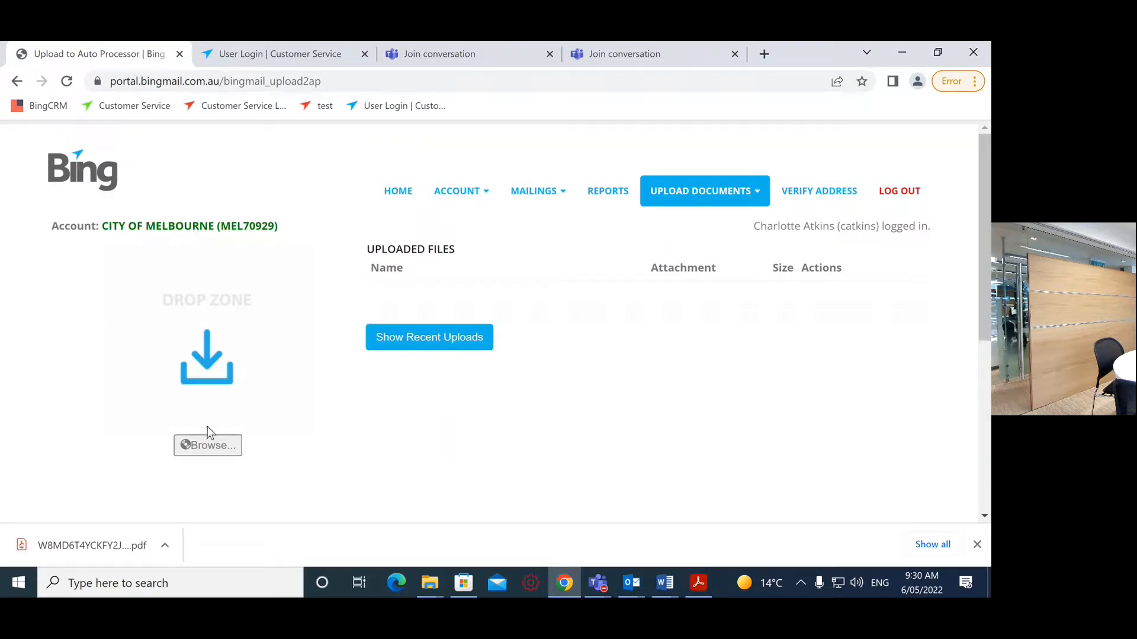
left_click(209, 453)
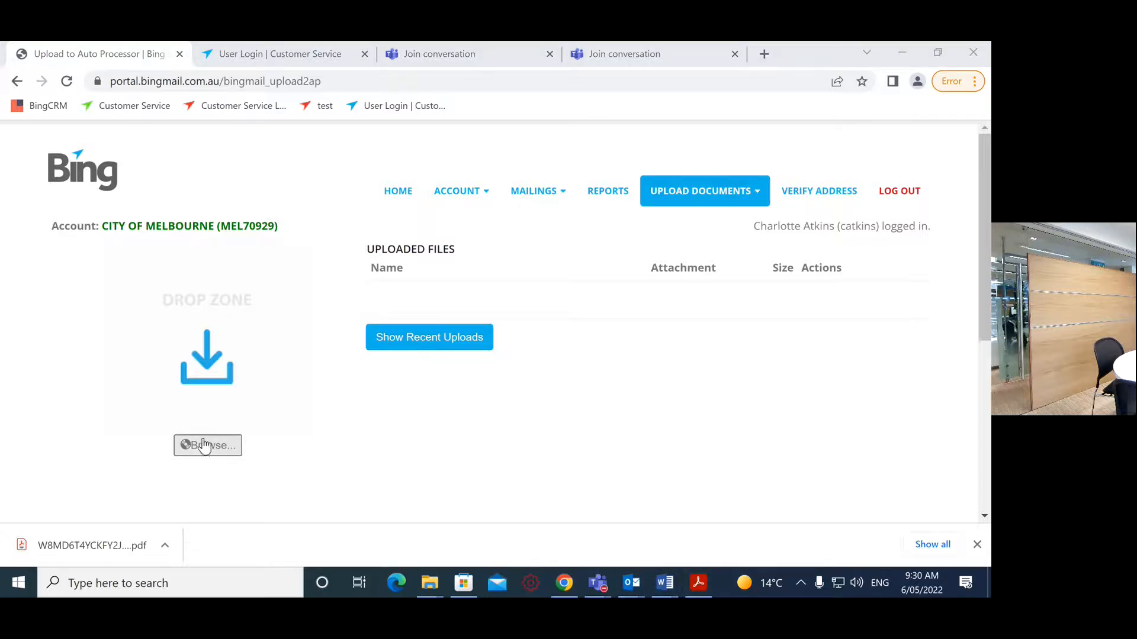
scroll(228, 160, "down", 1)
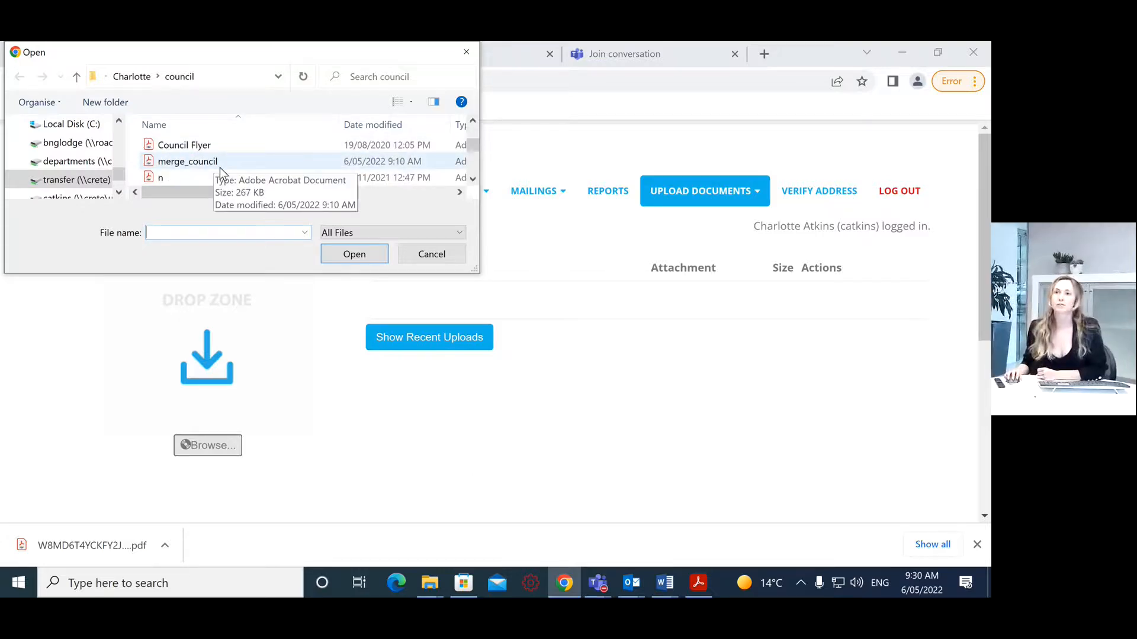
scroll(219, 168, "up", 1)
left_click(220, 166)
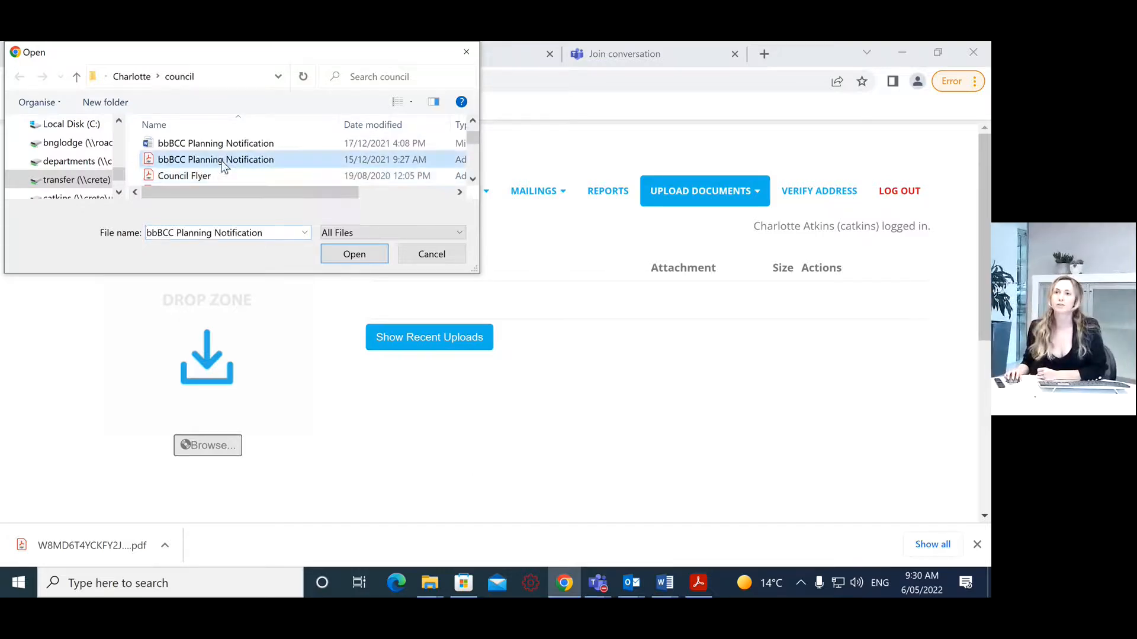
left_click(363, 255)
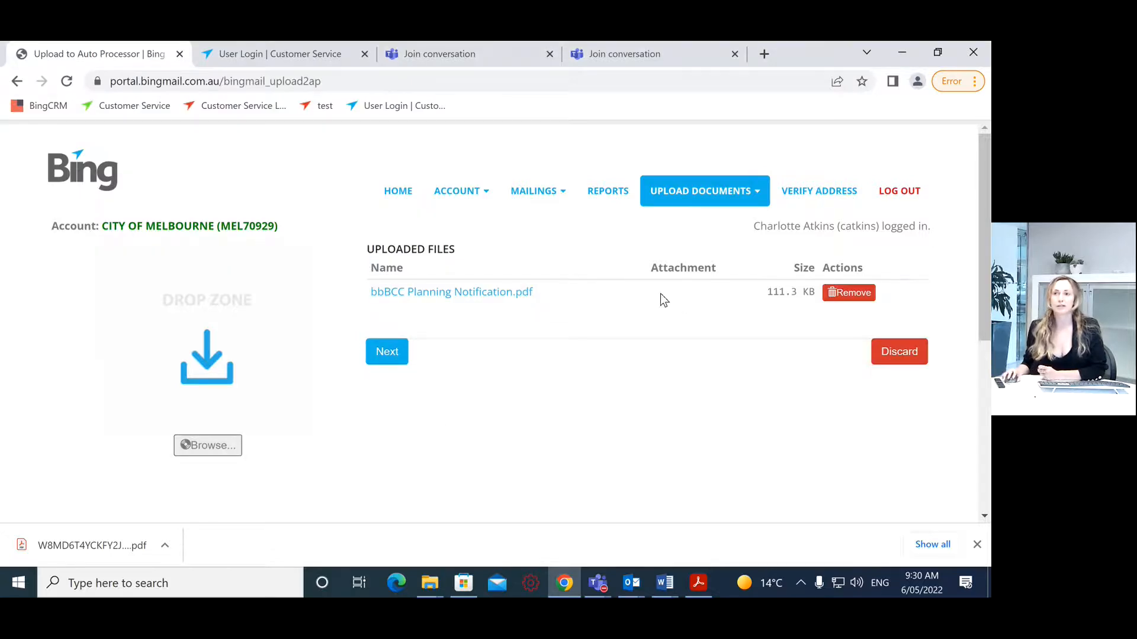
left_click(396, 354)
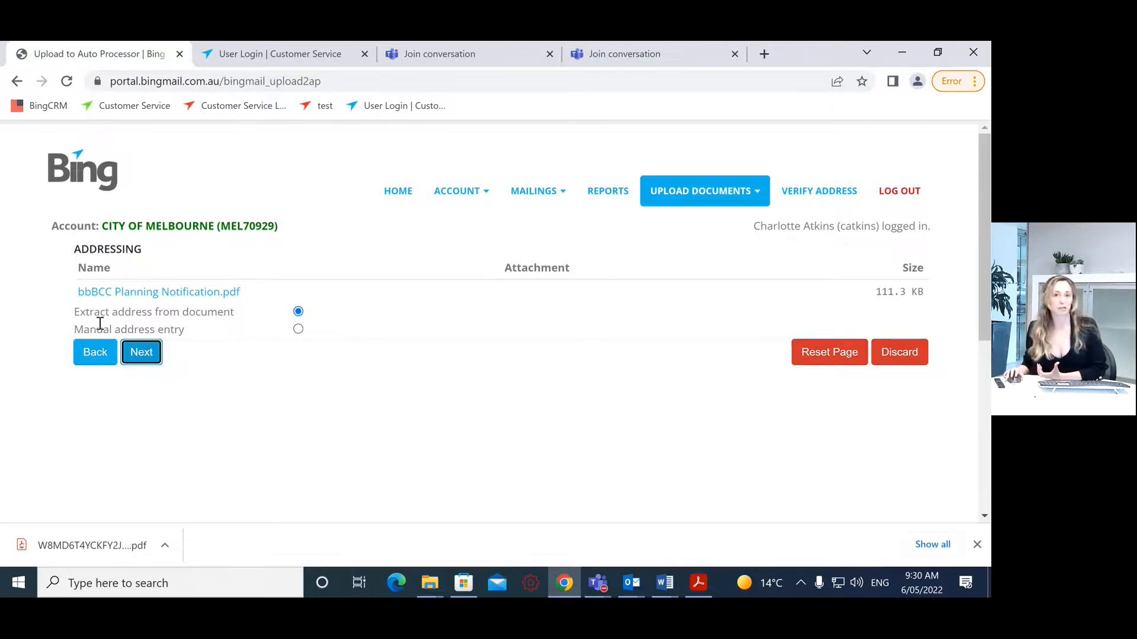
Step: Keep 'Extract address from document' for addressing and advance to Ordering and Data Options
left_click(297, 330)
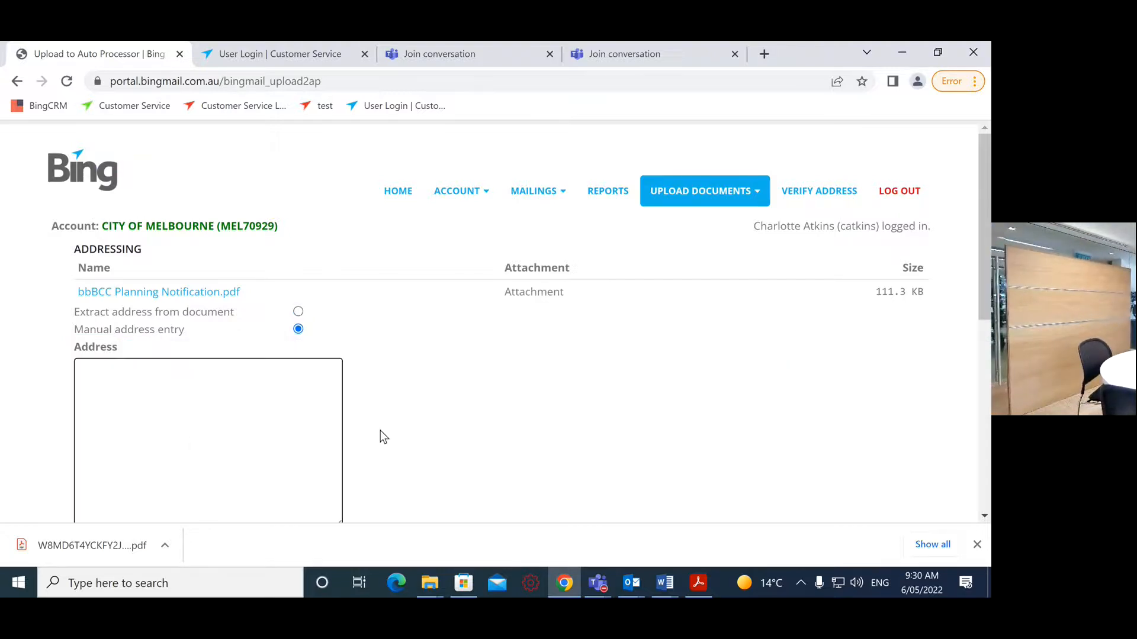
scroll(215, 363, "down", 4)
scroll(247, 467, "up", 4)
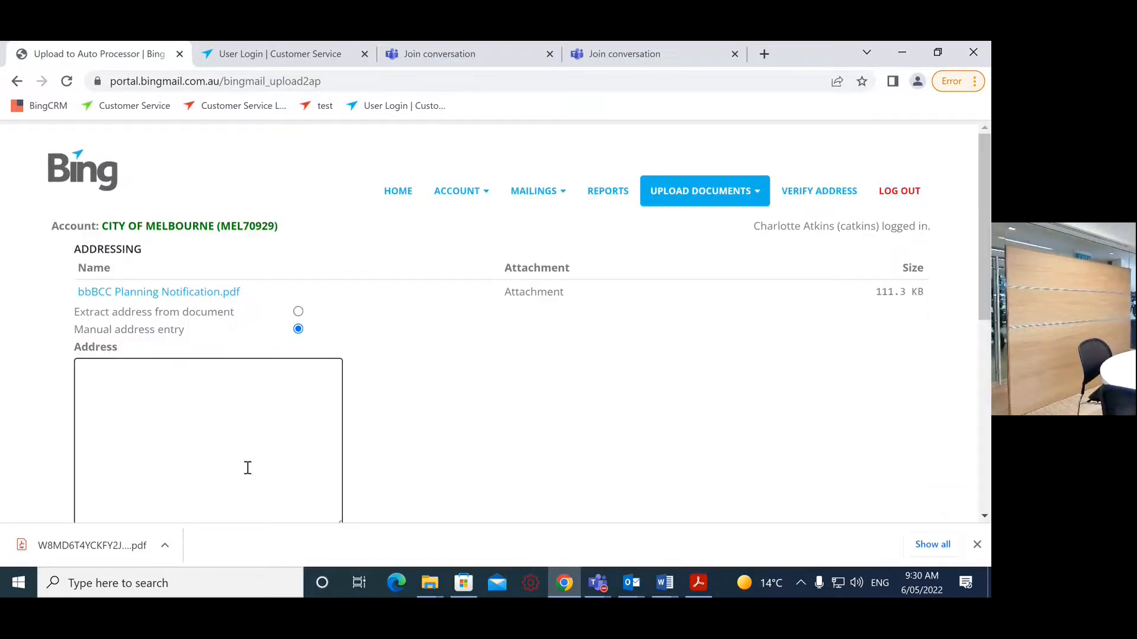
left_click(298, 312)
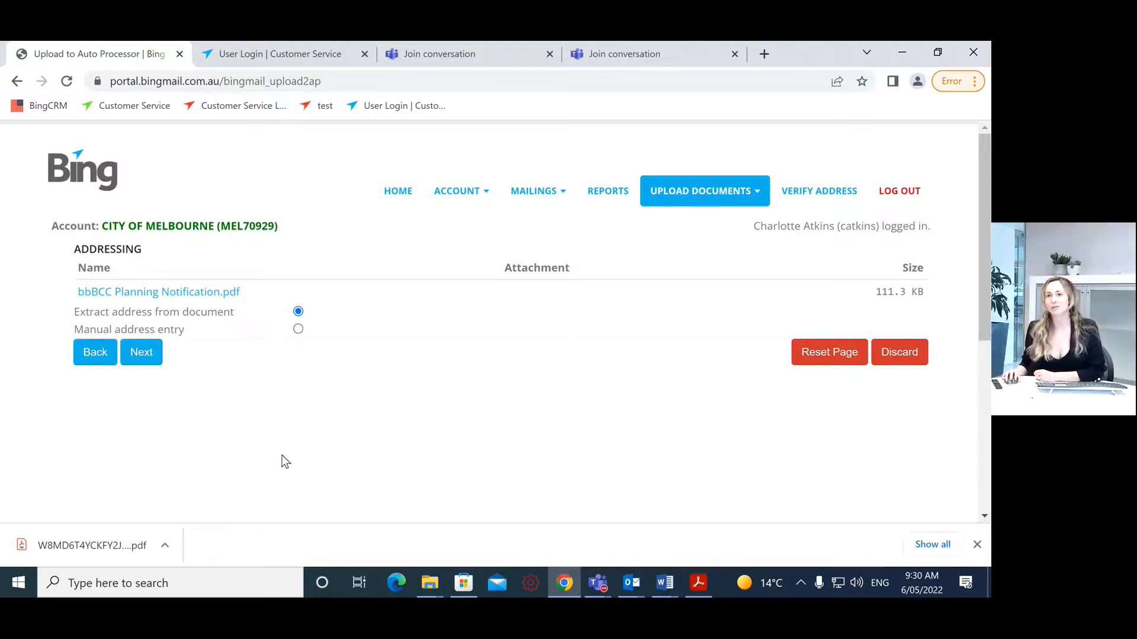
left_click(141, 353)
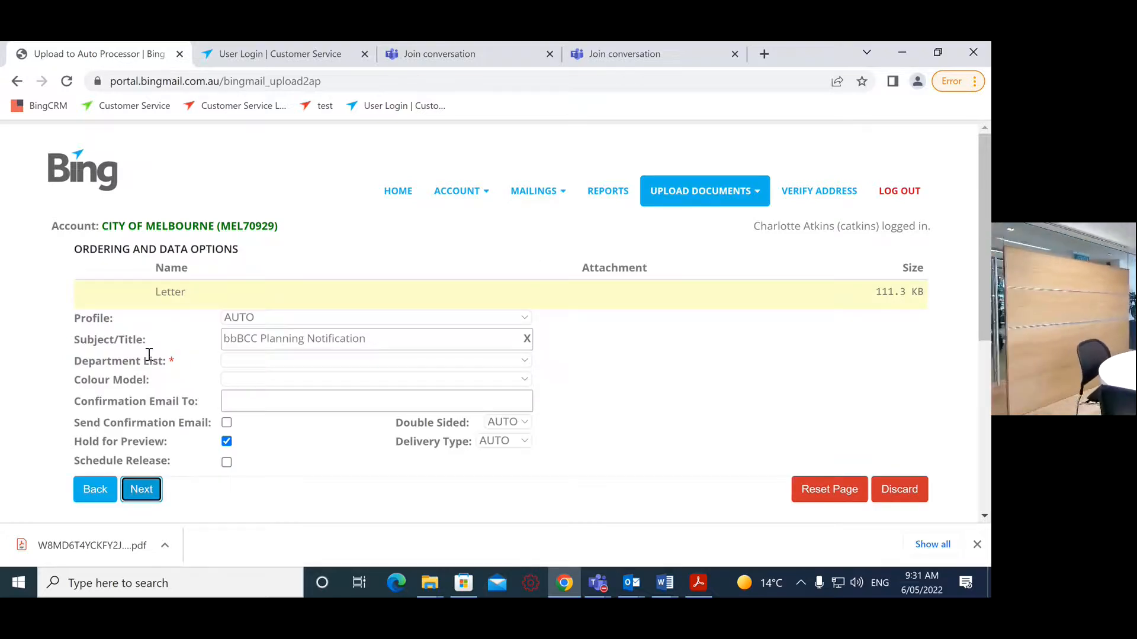
Step: Set Department to %Mailroom%, Colour Model to Black & White, and enable Send Confirmation Email
left_click(265, 362)
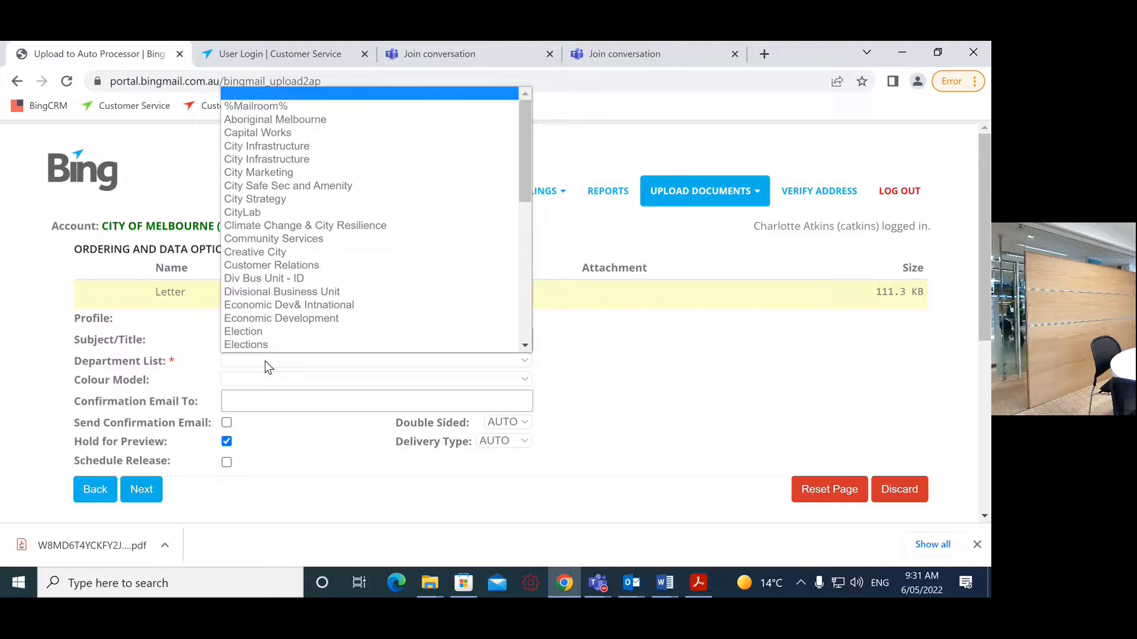
left_click(275, 107)
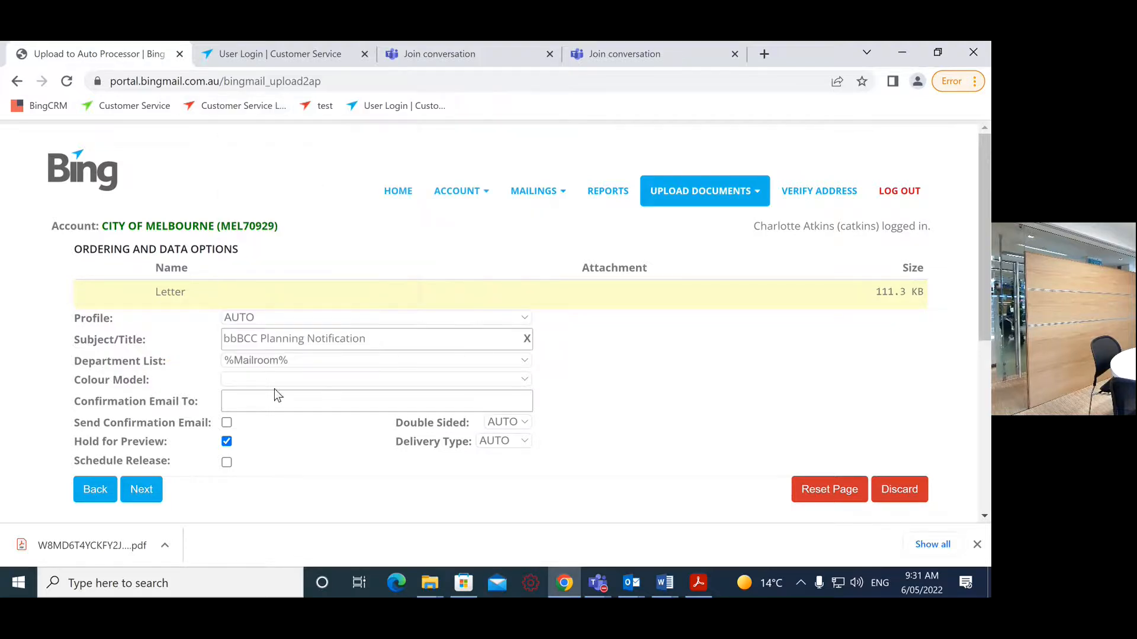
left_click(261, 381)
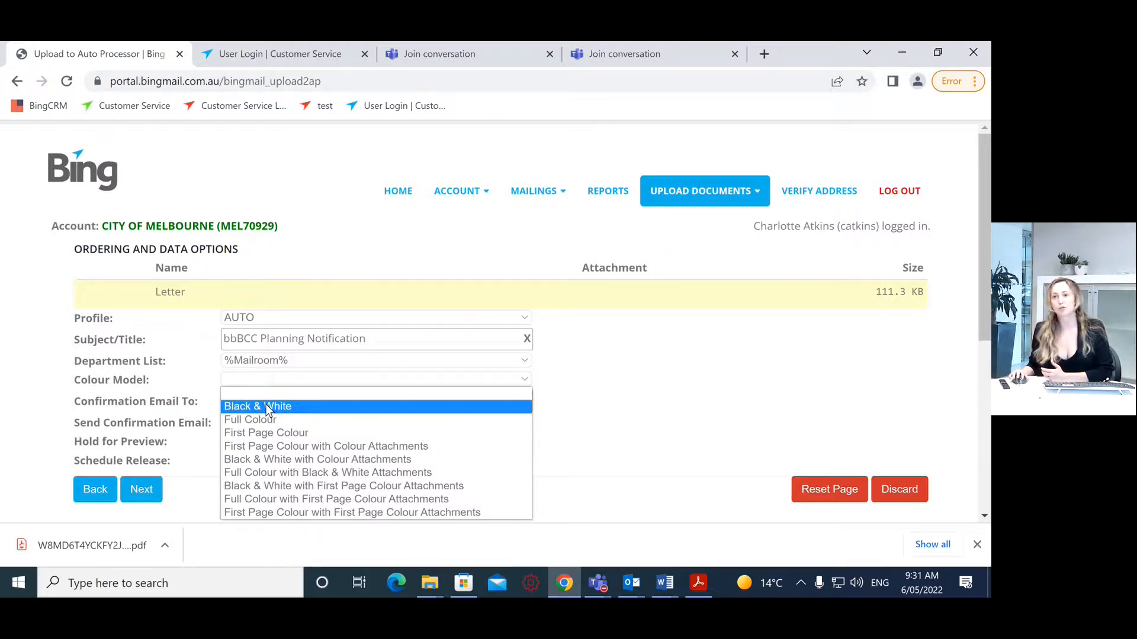
left_click(266, 407)
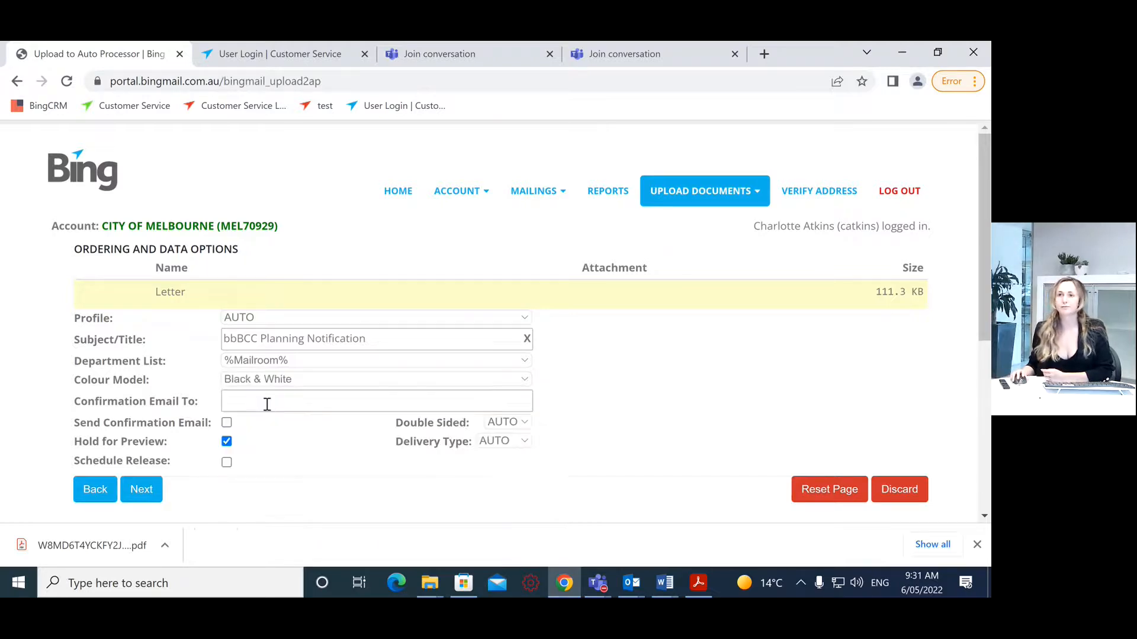
left_click_drag(155, 403, 78, 405)
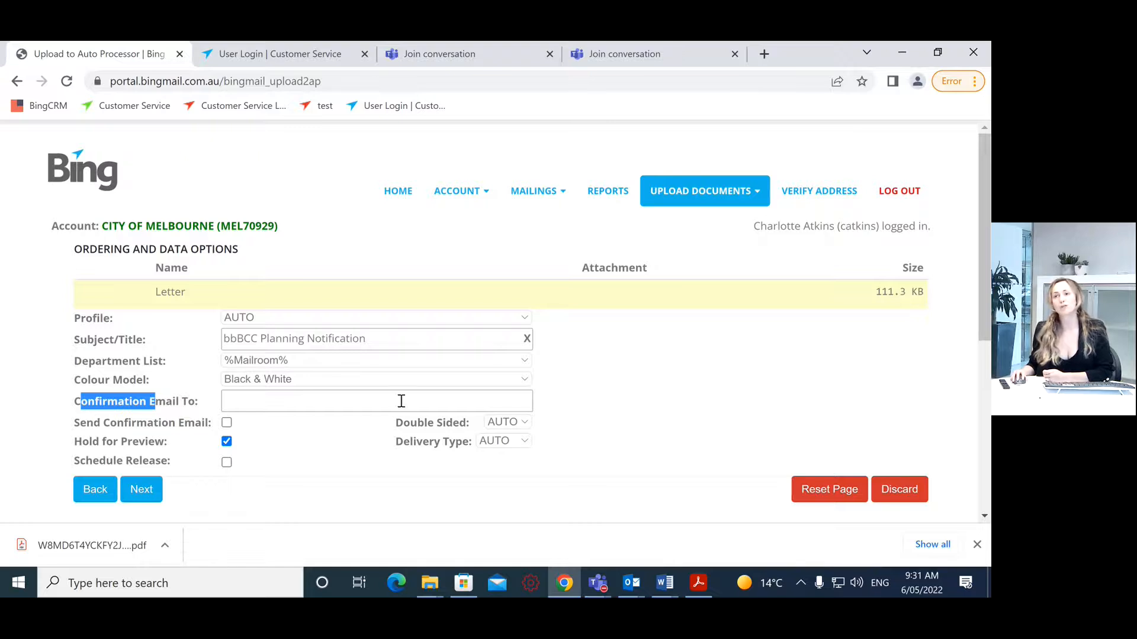
left_click(226, 423)
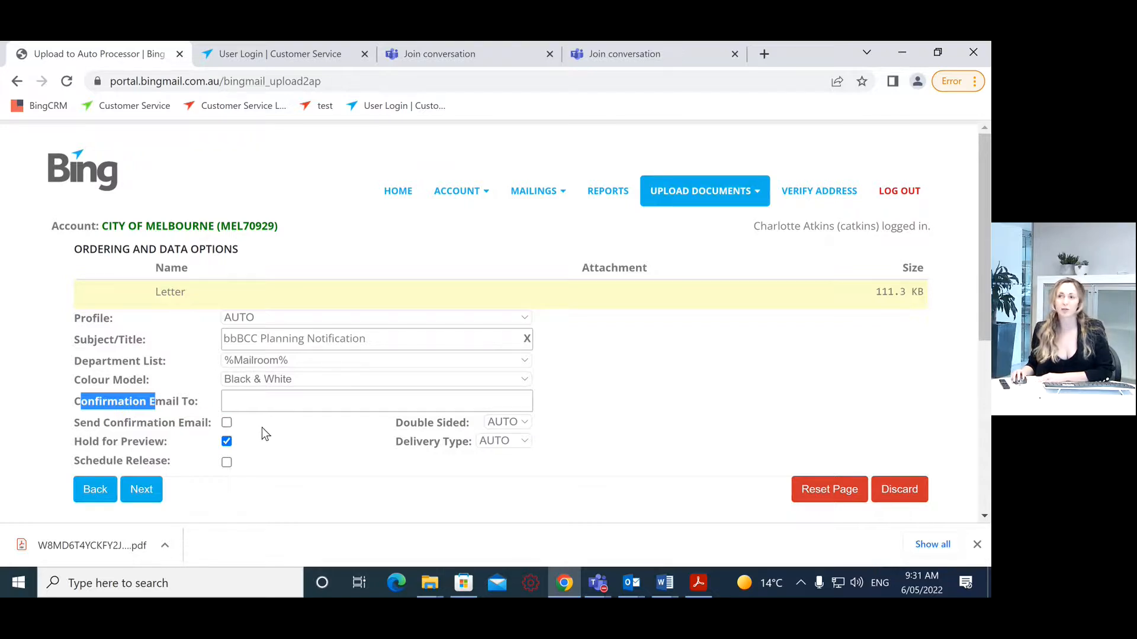
left_click(261, 428)
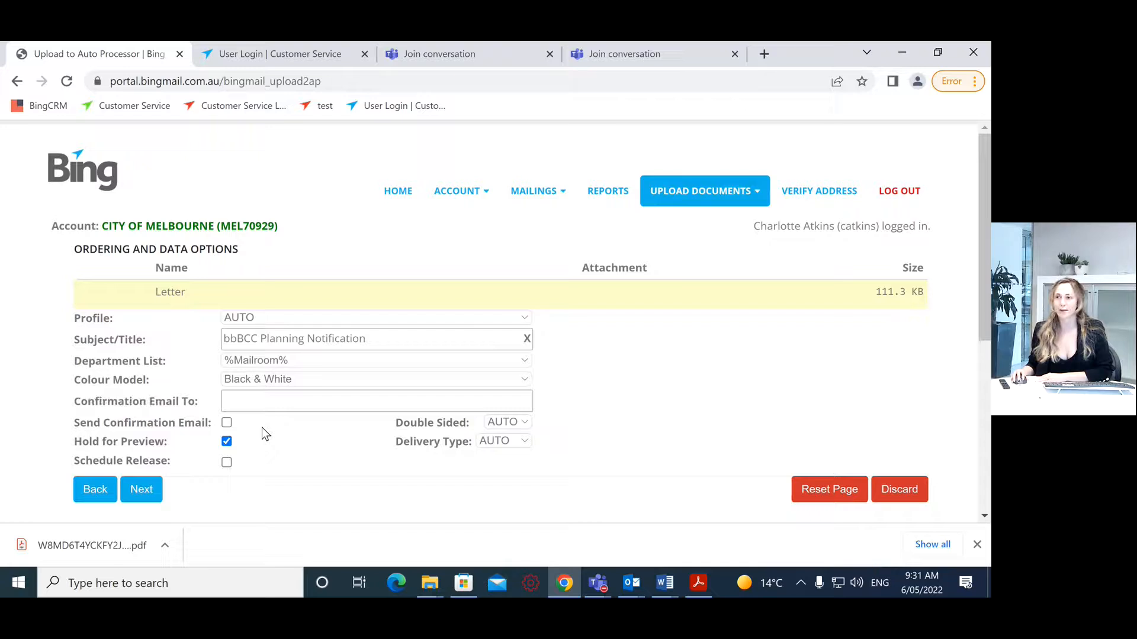
left_click(508, 423)
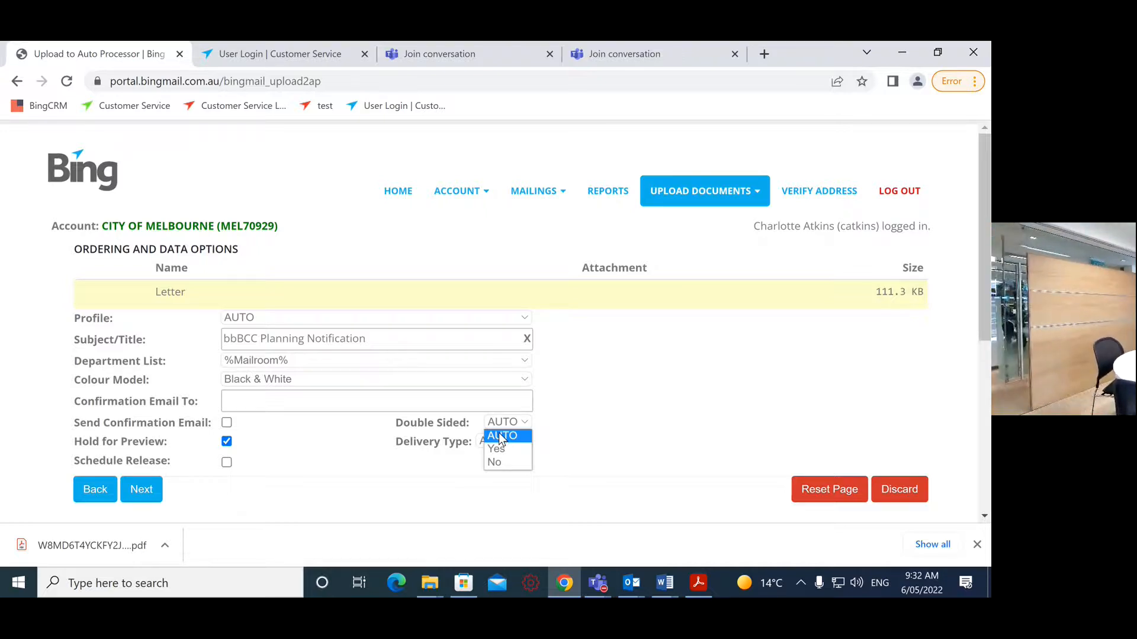
left_click(497, 450)
left_click(499, 442)
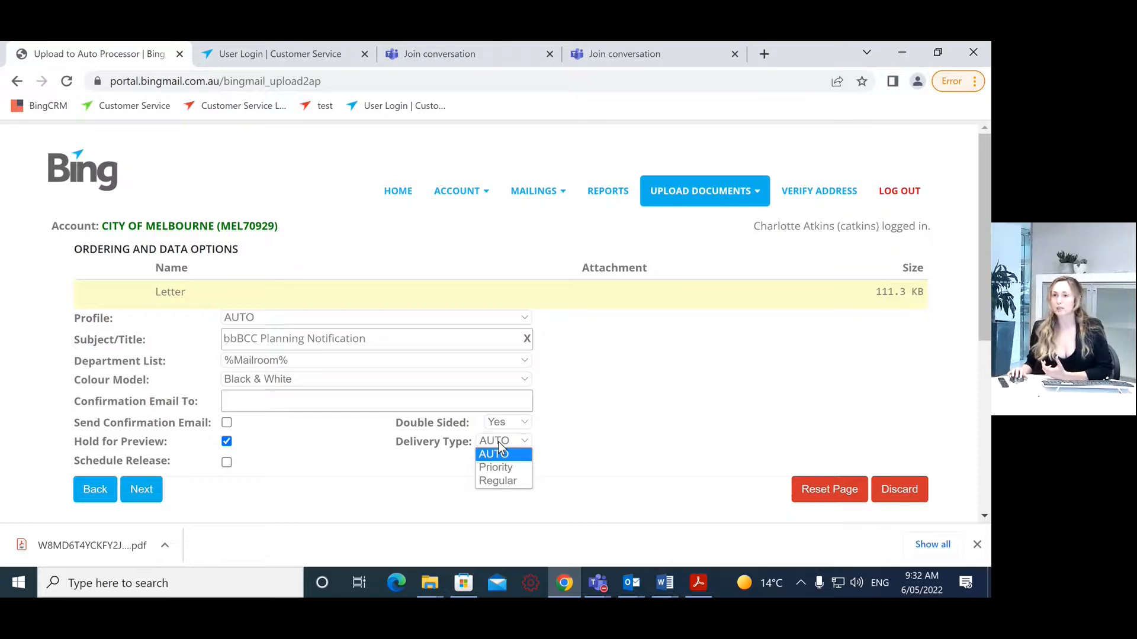
left_click(498, 442)
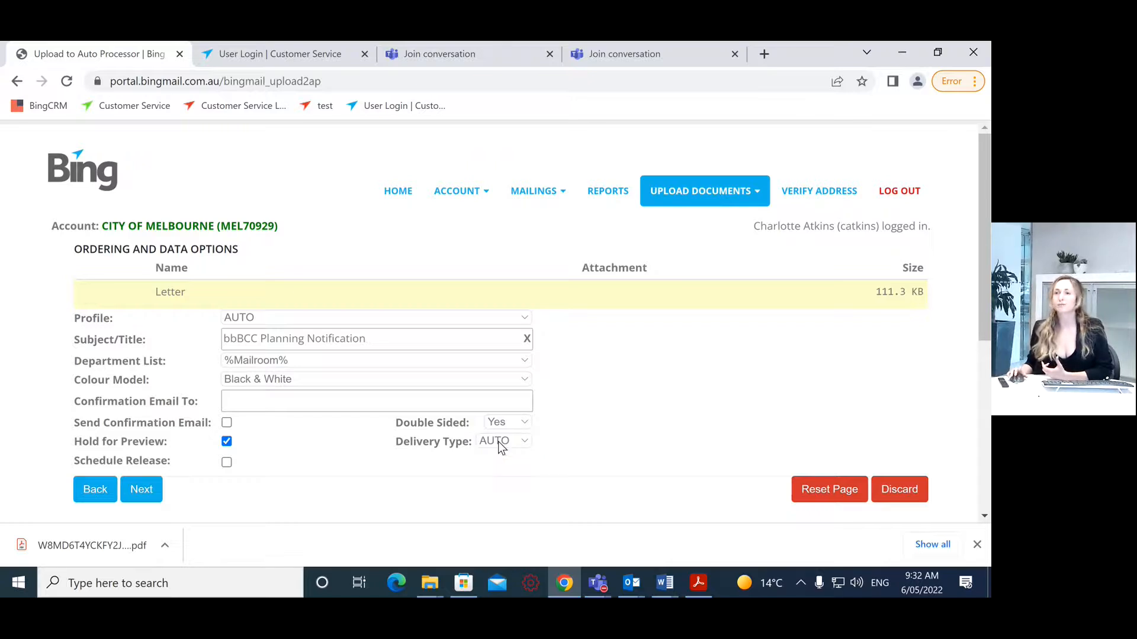
Step: Leave Schedule Release off, untick Hold for Preview, and continue to the Review page
left_click(227, 462)
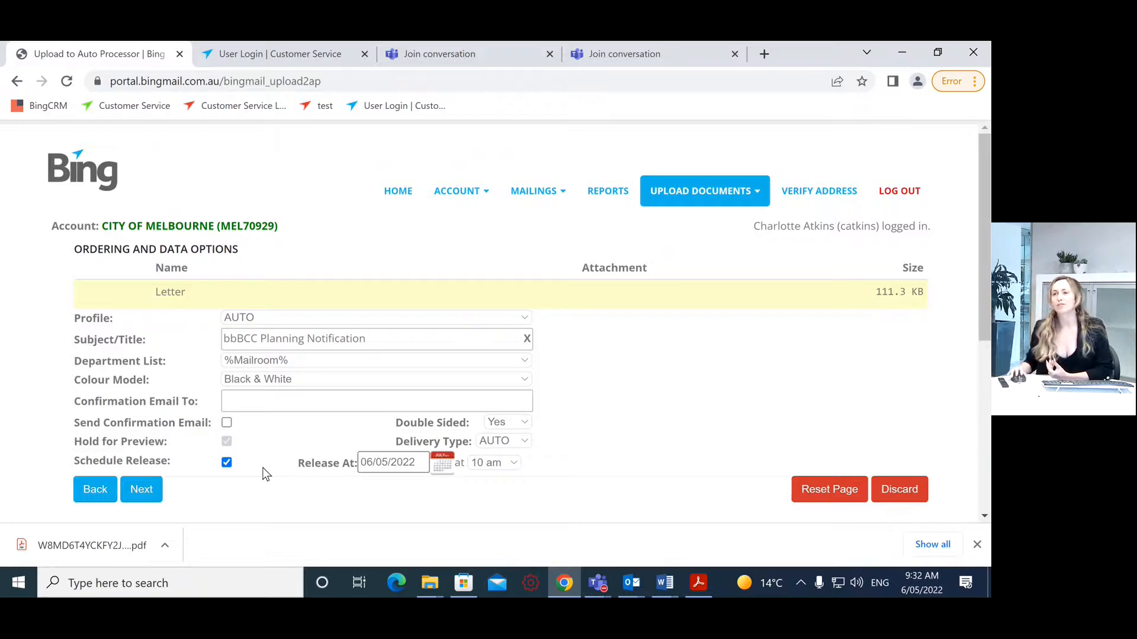
left_click(227, 463)
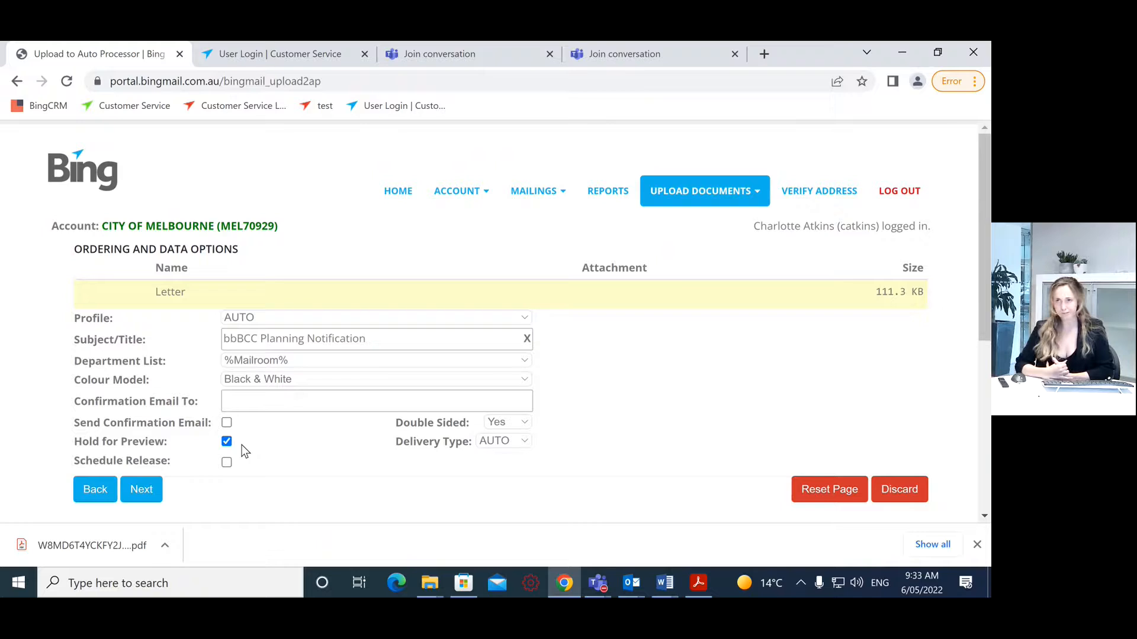
left_click(227, 442)
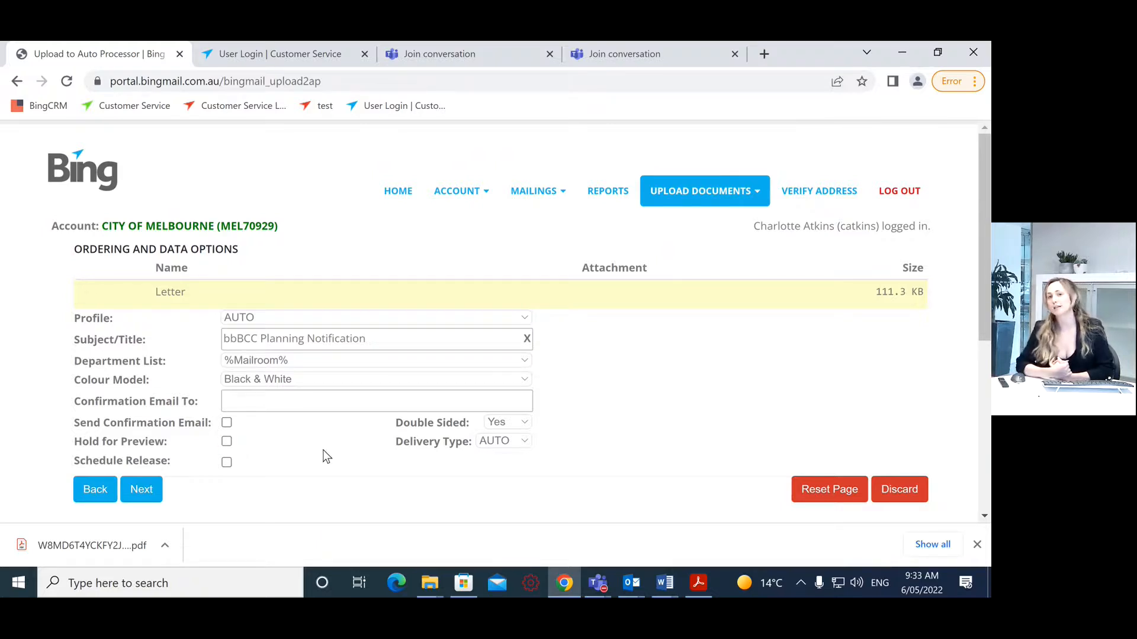
left_click(148, 489)
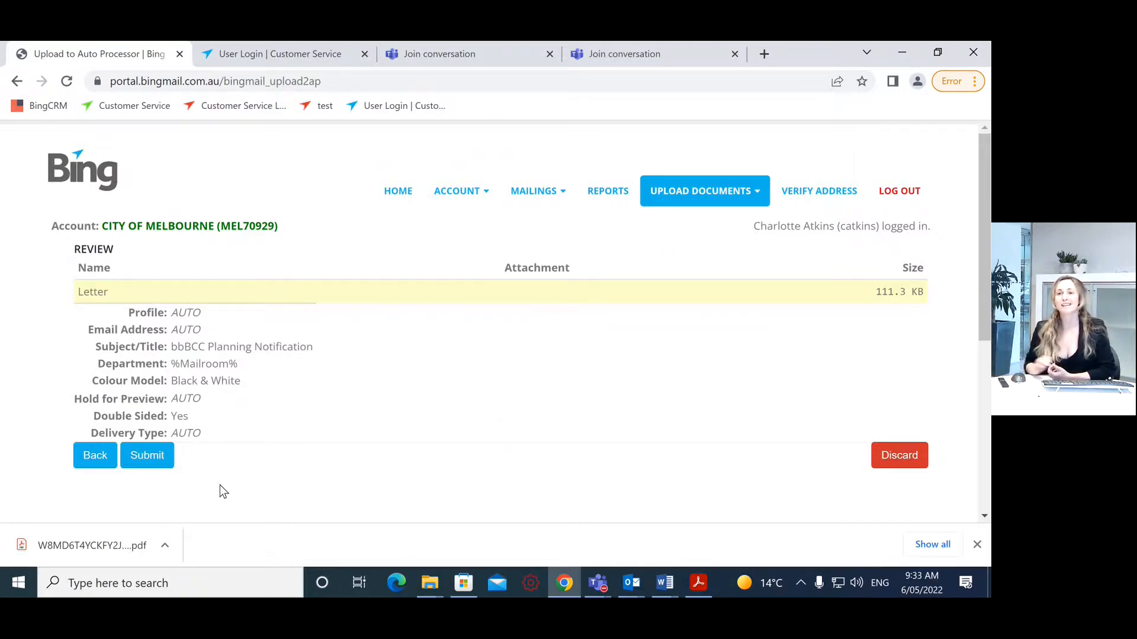
Step: Submit the bbBCC Planning Notification mailing and confirm processing it for the account
left_click(155, 462)
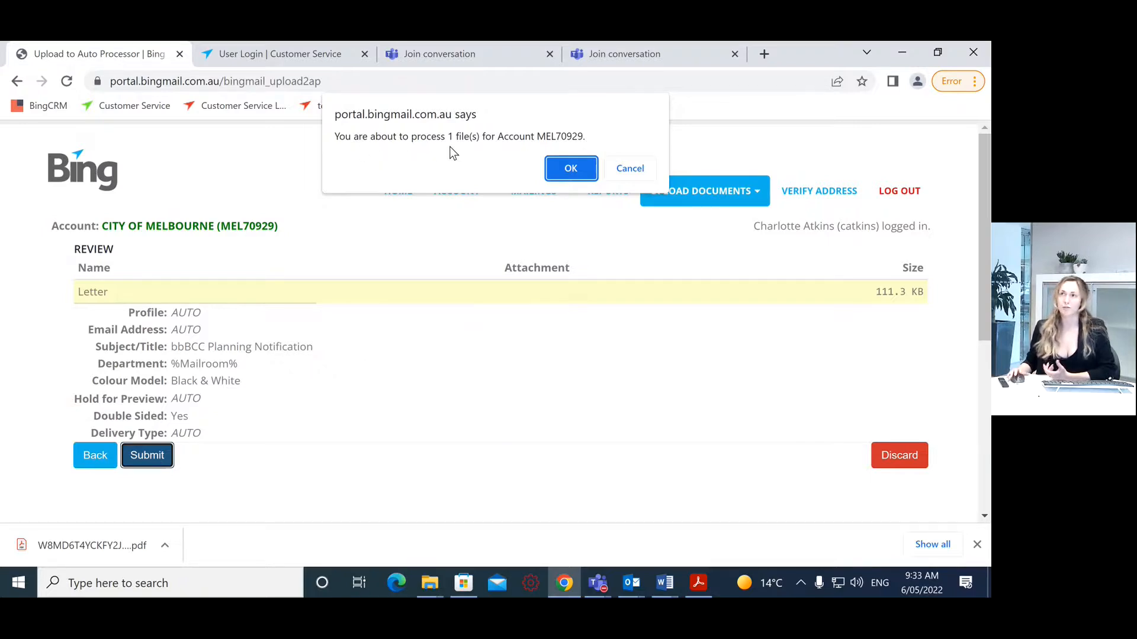
left_click(572, 169)
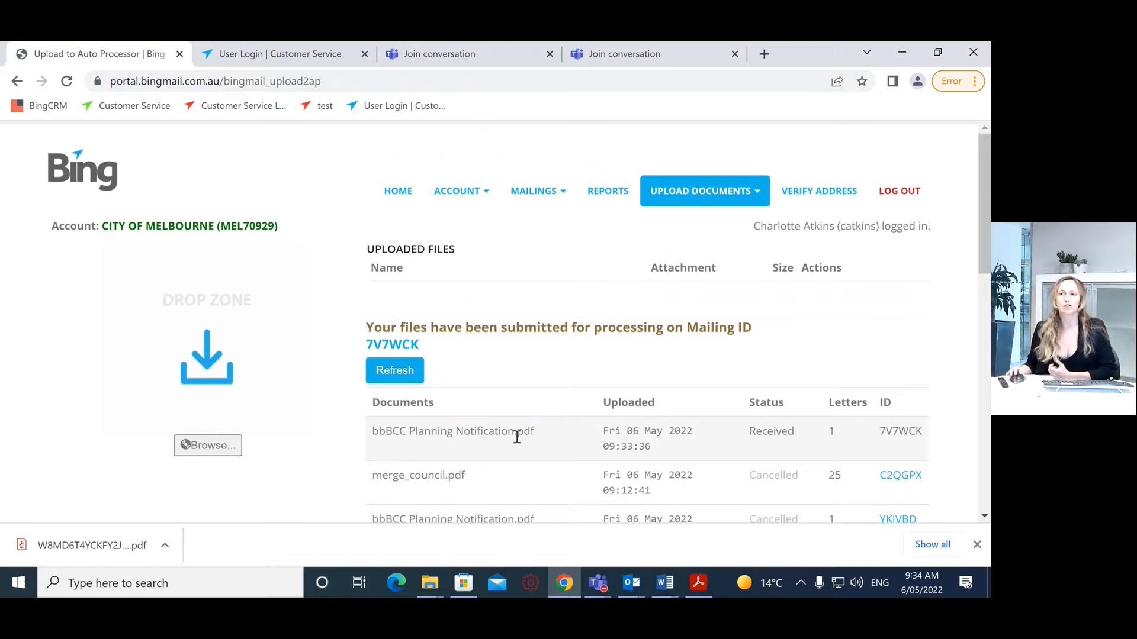
Step: Refresh the uploads list so mailing 7V7WCK shows status Held
left_click(386, 372)
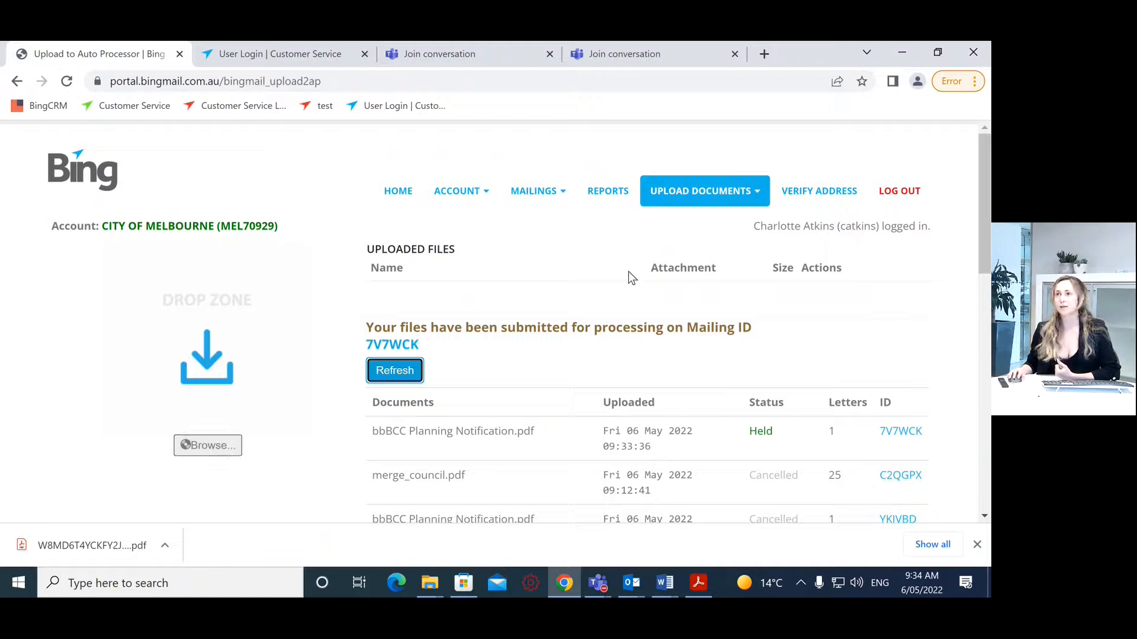
Step: Start a new Auto Processor upload and add merge_council.pdf from the computer
mouse_move(702, 193)
left_click(709, 230)
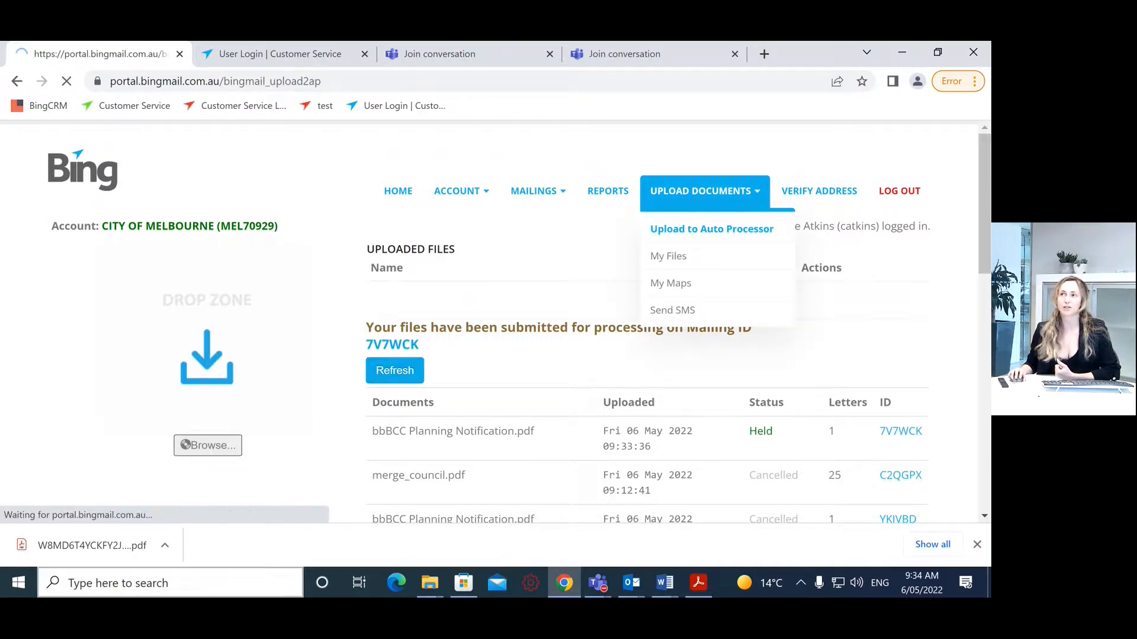
mouse_move(705, 199)
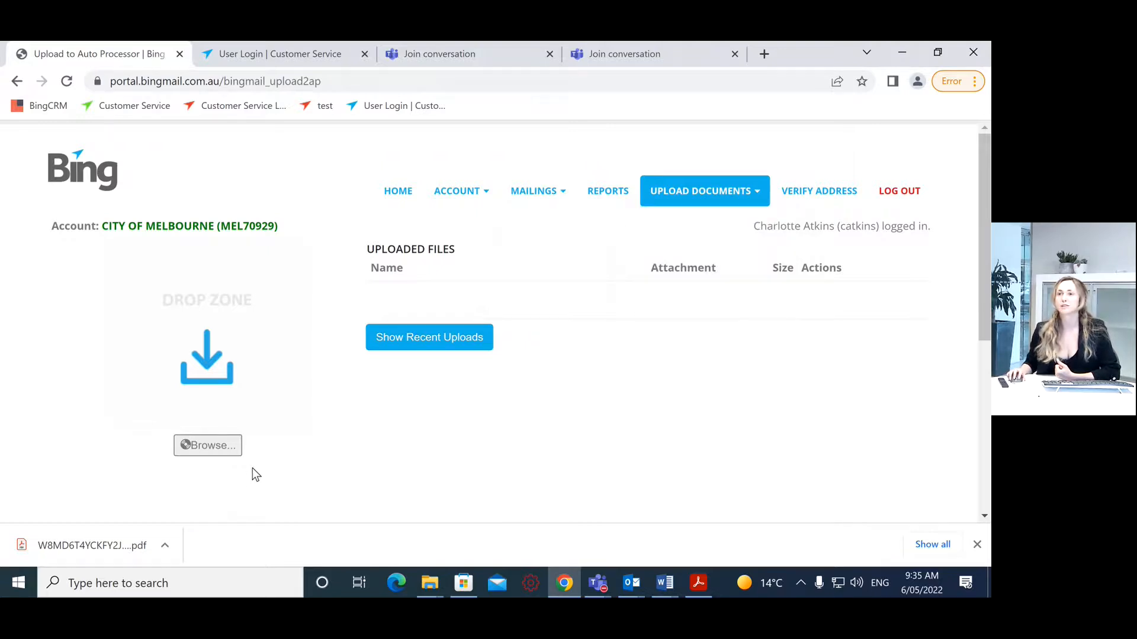
left_click(196, 446)
left_click(473, 180)
left_click(474, 180)
left_click(165, 179)
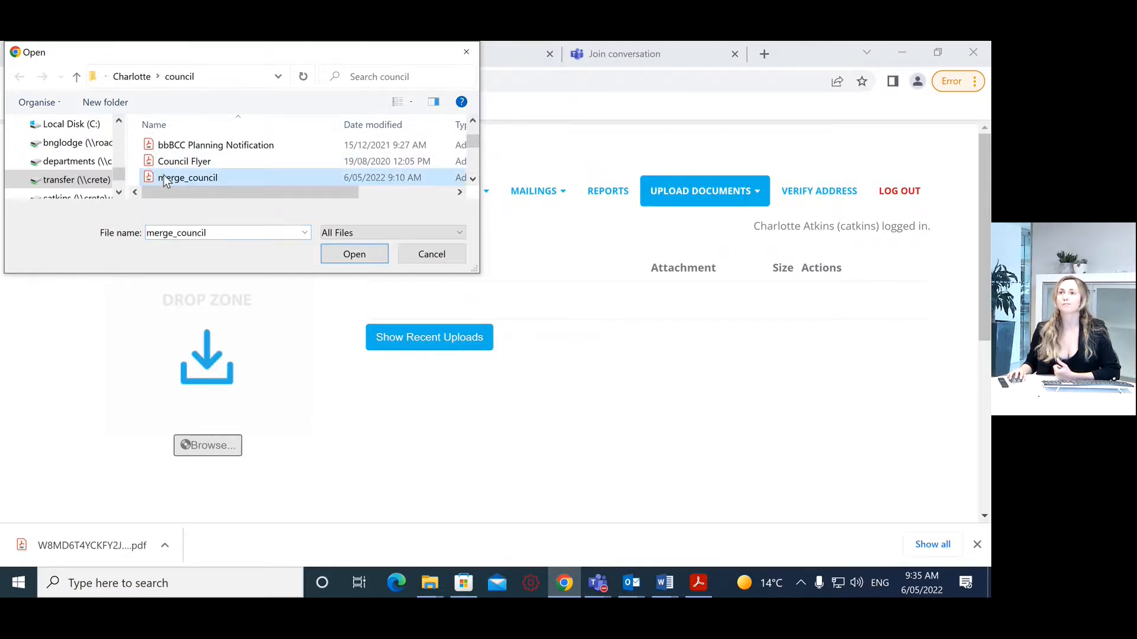
left_click(360, 256)
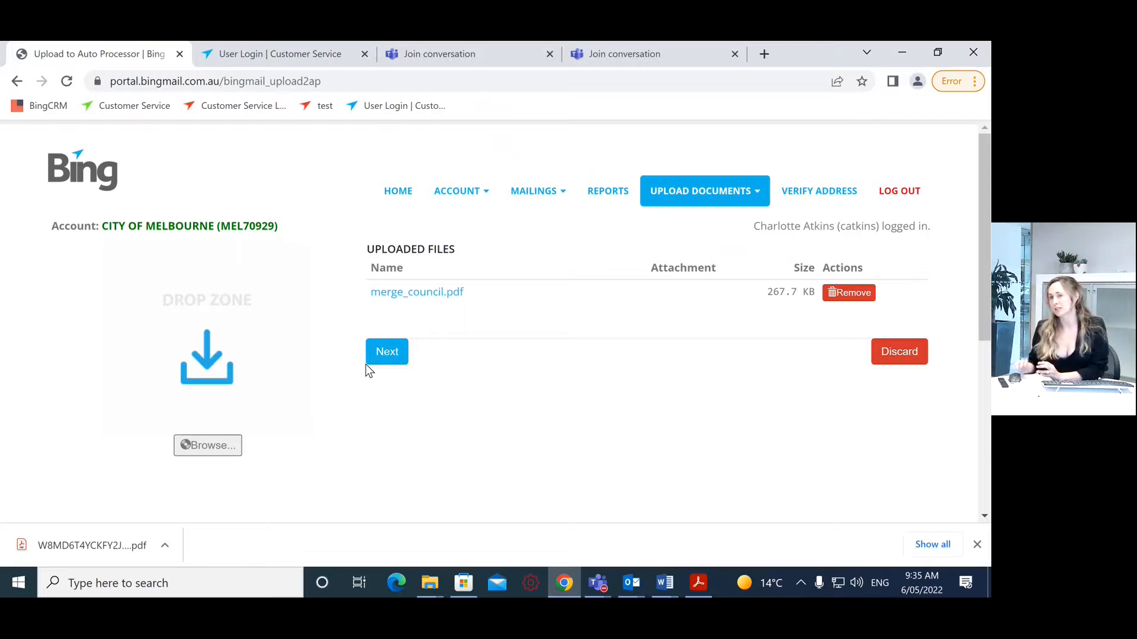
Step: Advance merge_council with address extraction to ordering options, leaving department, colour and schedule release unchanged
left_click(398, 353)
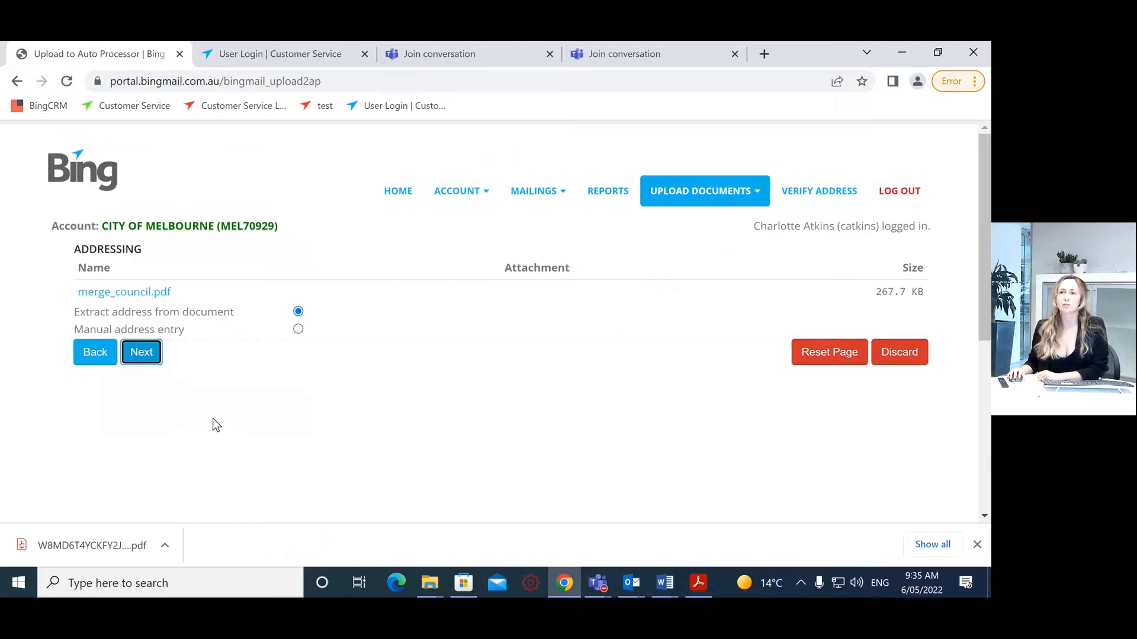
left_click(141, 354)
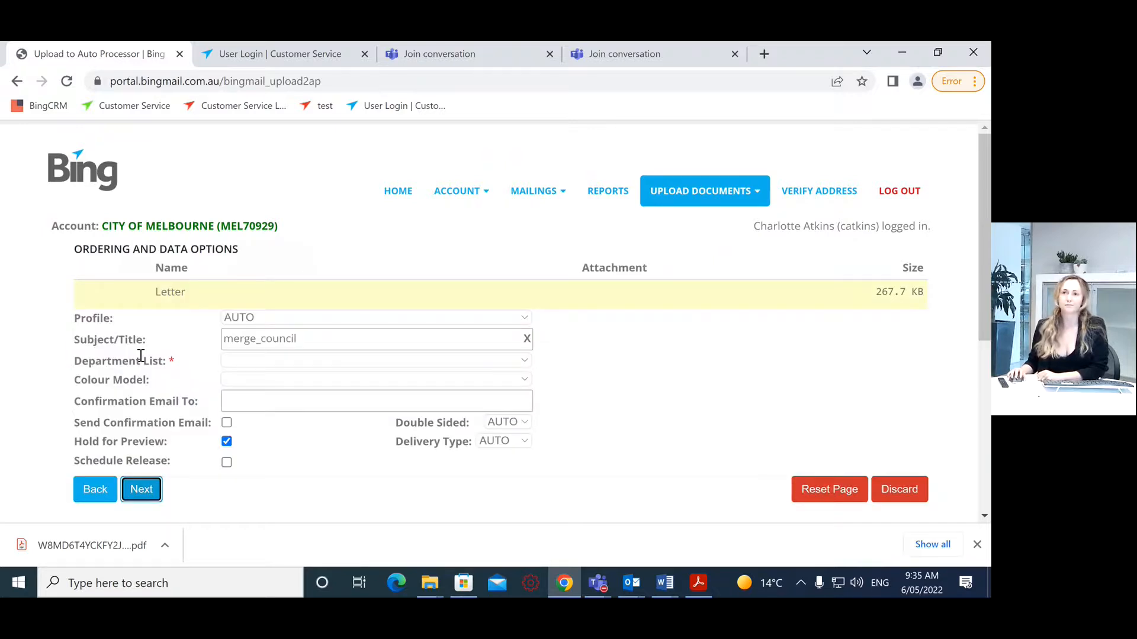
left_click(244, 360)
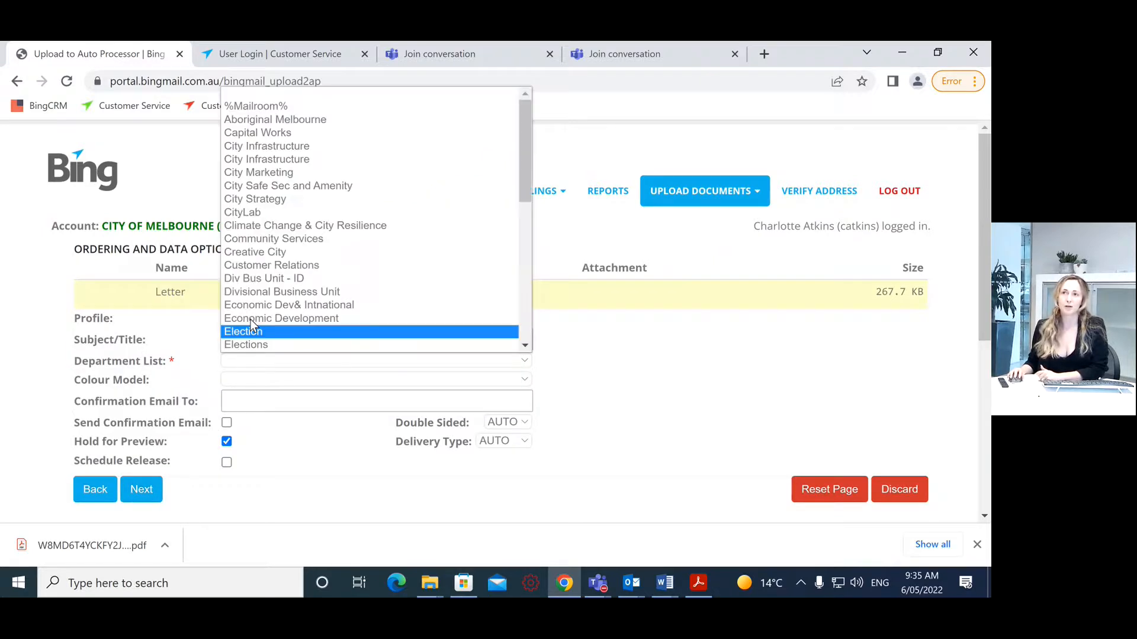
left_click(267, 101)
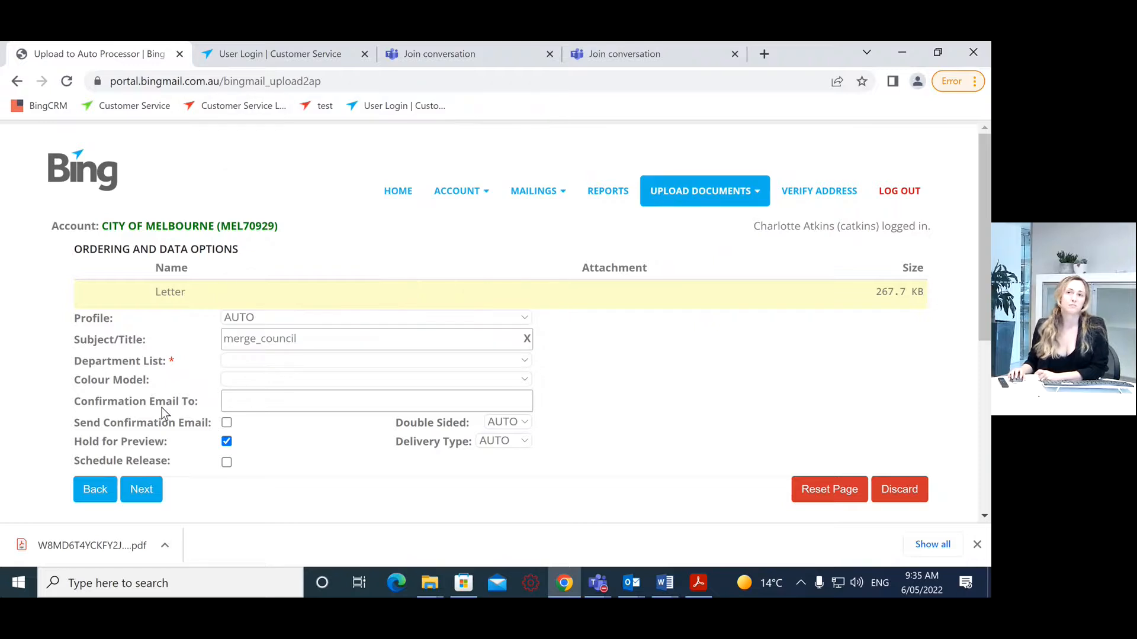
left_click(251, 381)
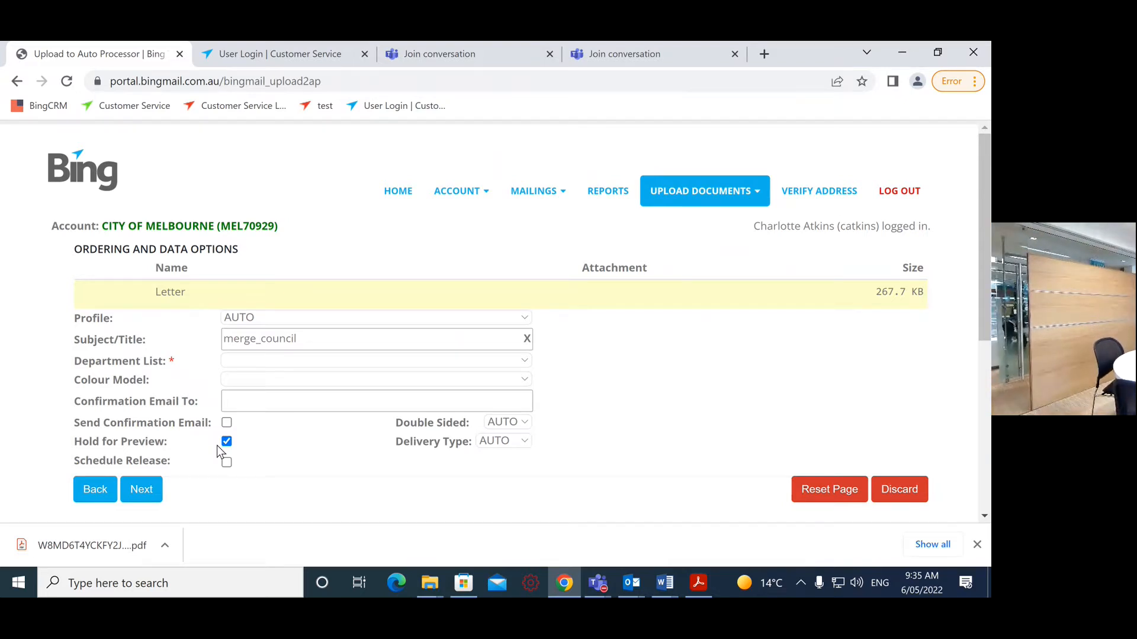
left_click(226, 463)
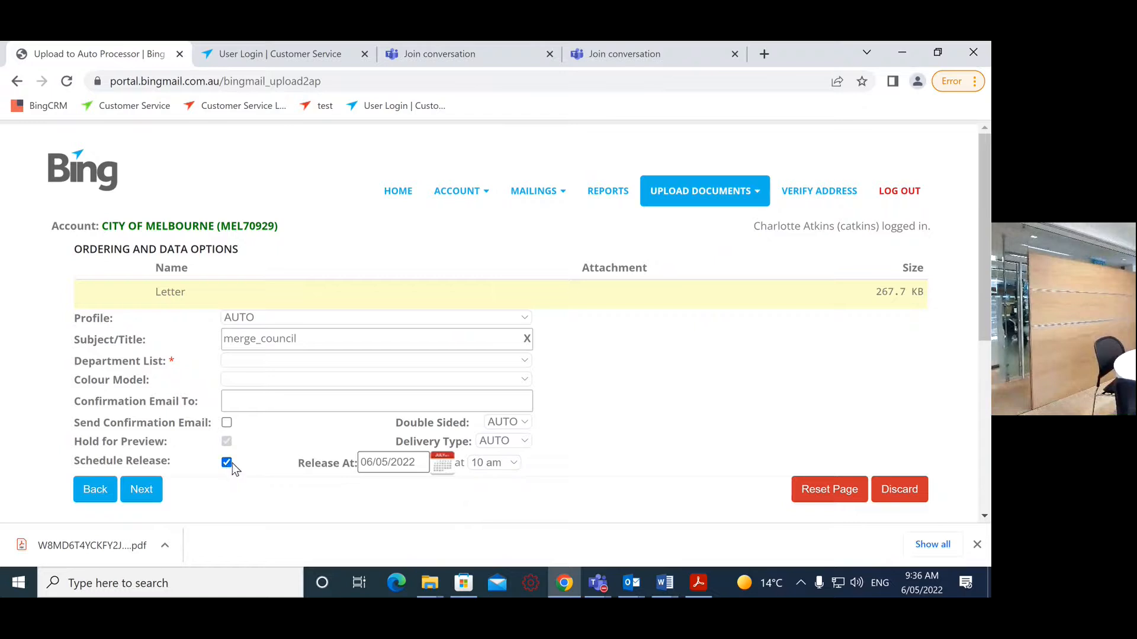
left_click(227, 463)
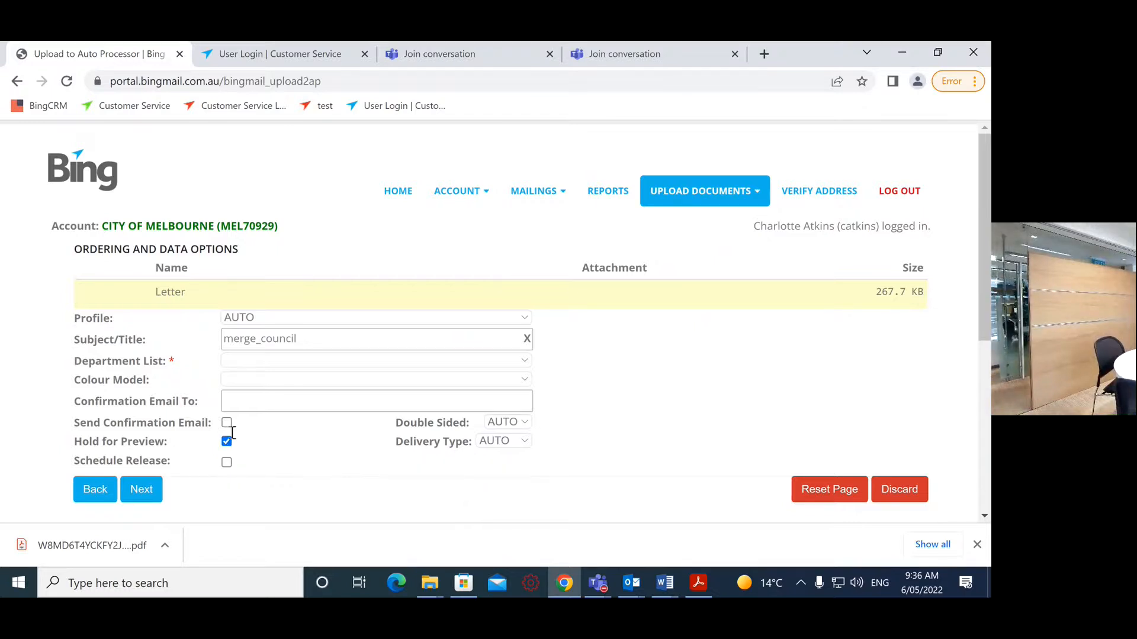
Step: Fix the missing department by choosing %Mailroom%, then submit and confirm the merge_council mailing
left_click(152, 504)
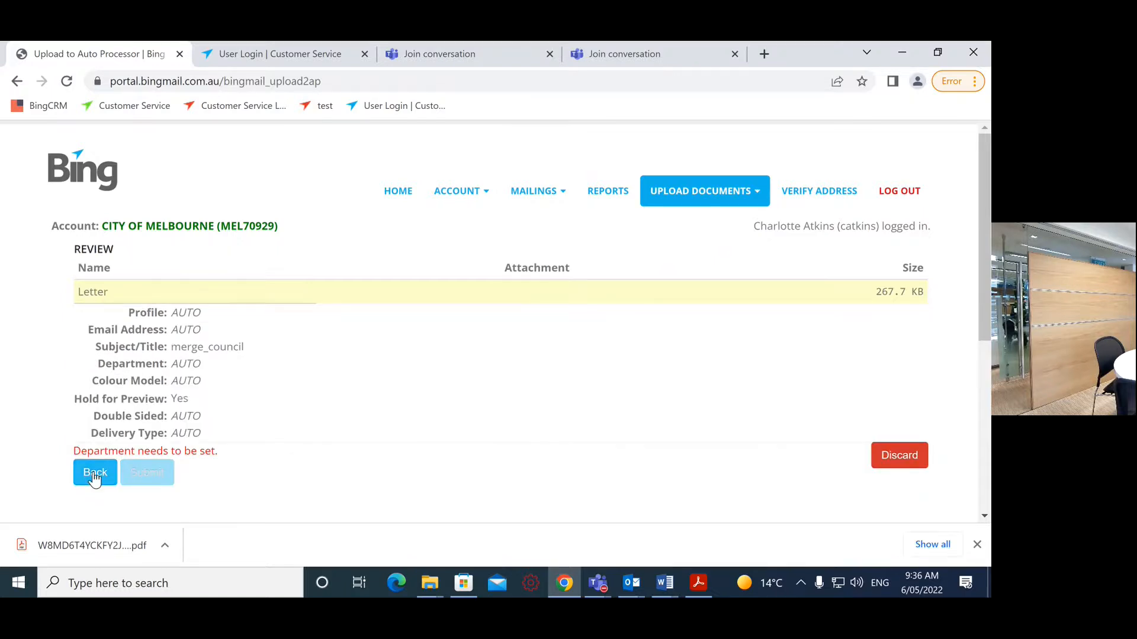
left_click(97, 473)
left_click(254, 359)
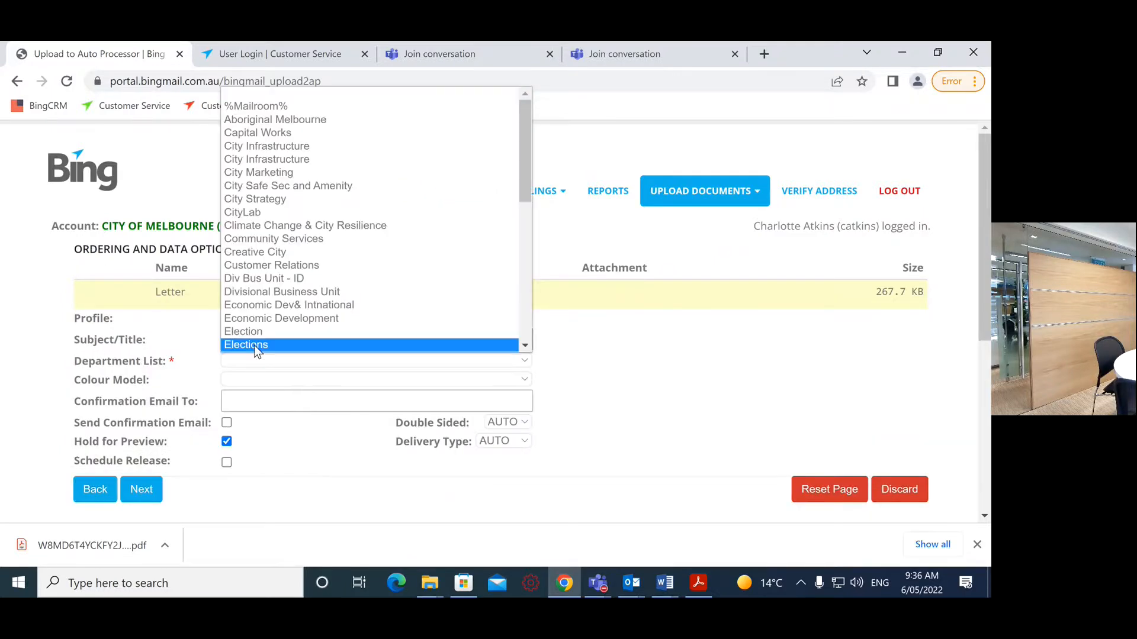
left_click(270, 106)
left_click(142, 490)
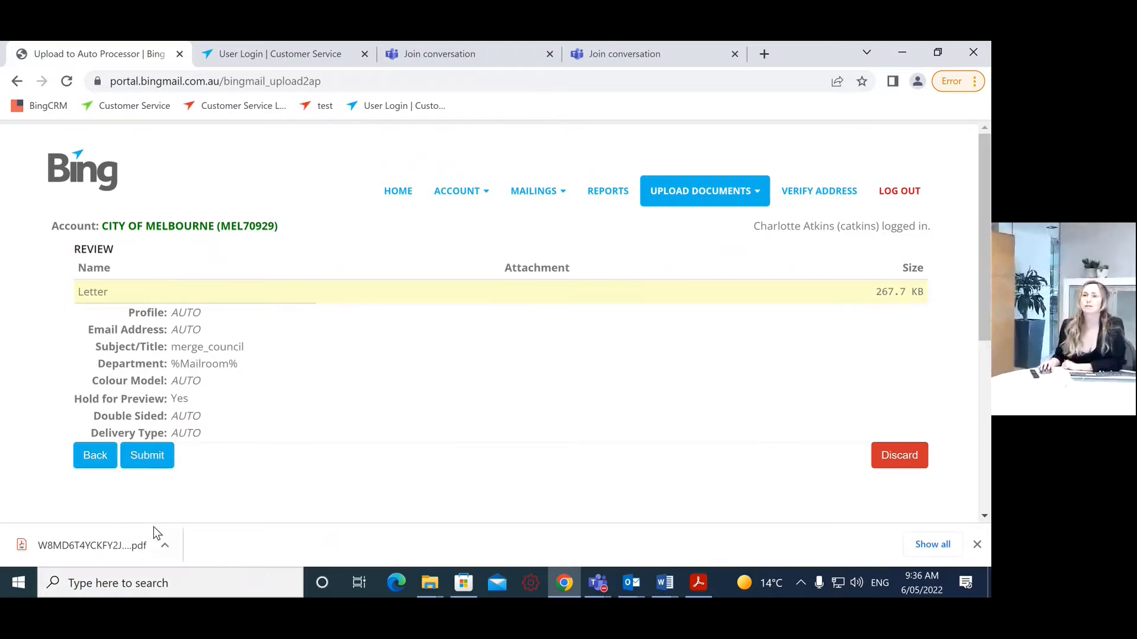
left_click(147, 458)
left_click(567, 161)
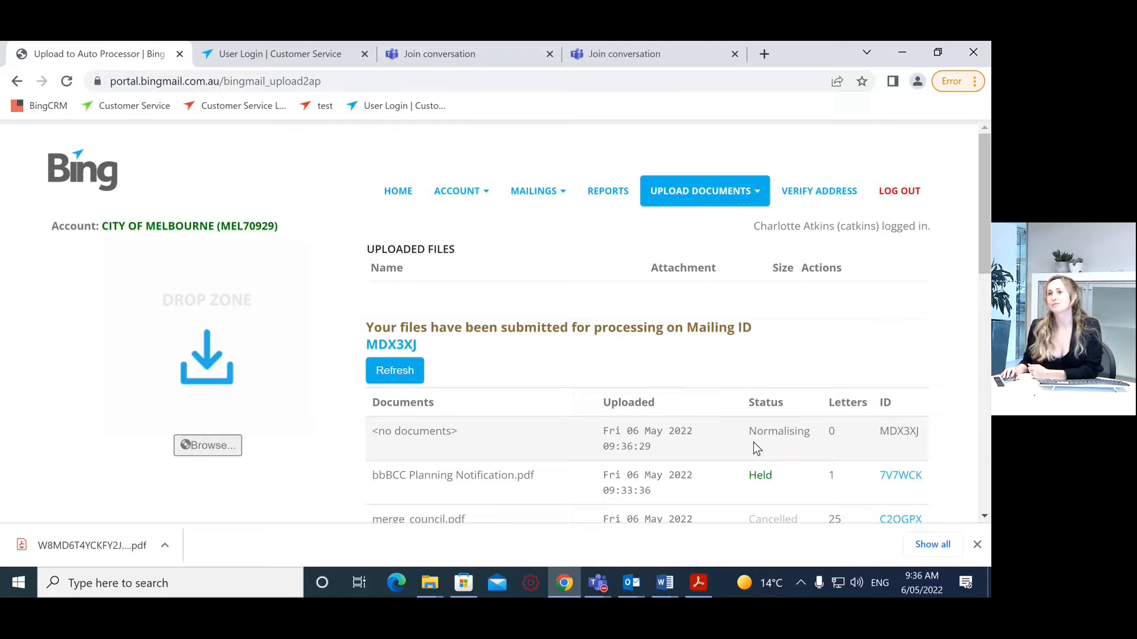
Step: Refresh the submitted mailings until merge_council MDX3XJ shows Held, then open its details
left_click(390, 370)
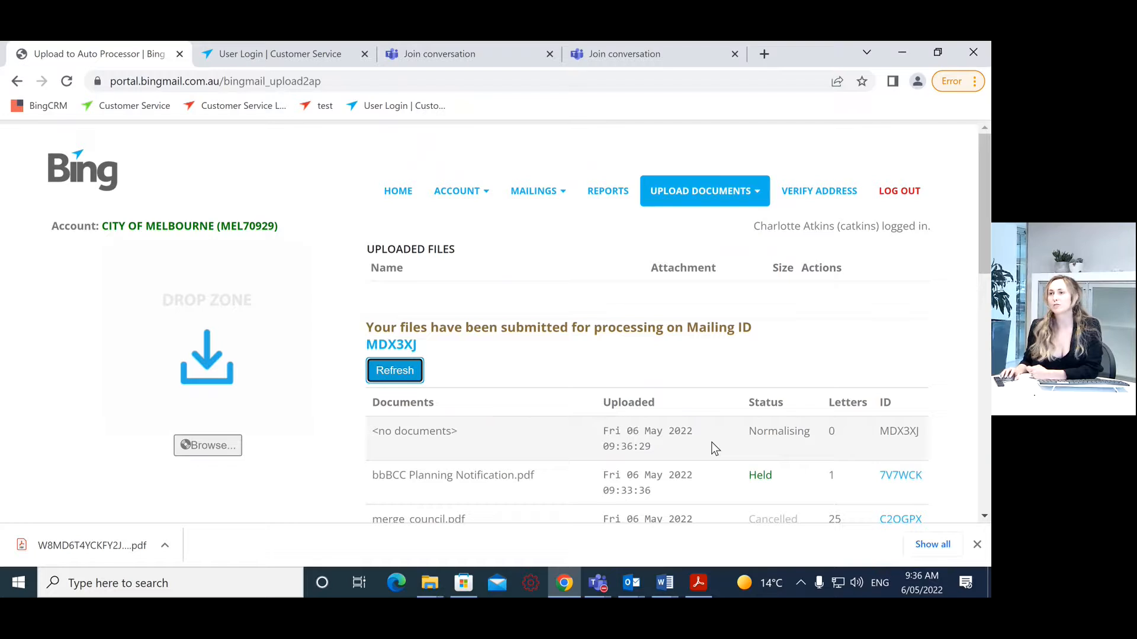
left_click(395, 373)
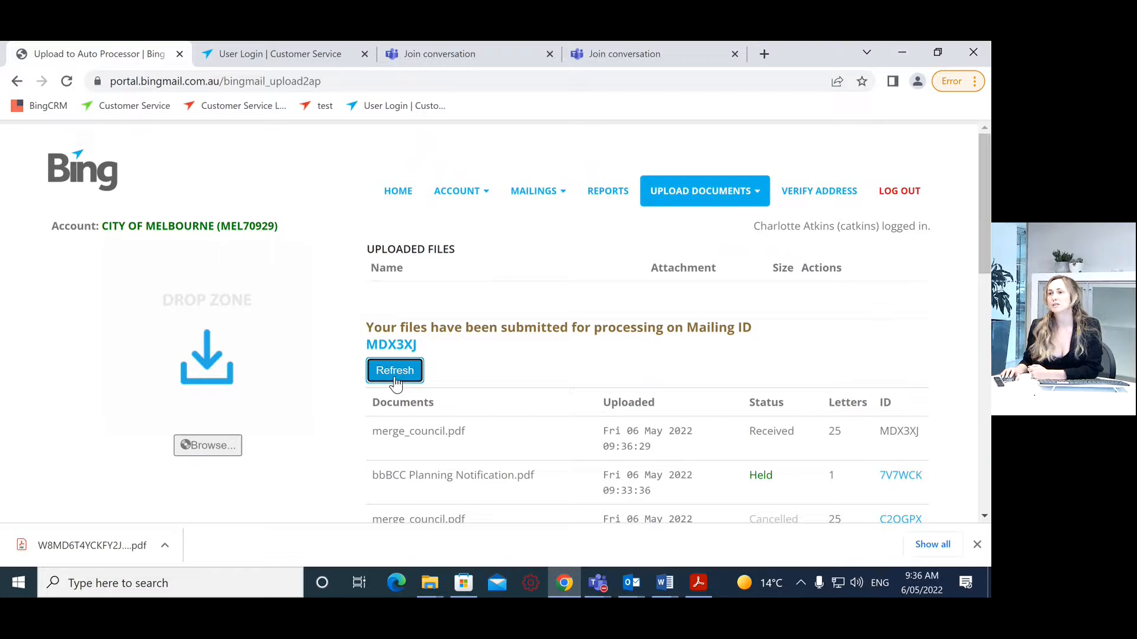
left_click(394, 378)
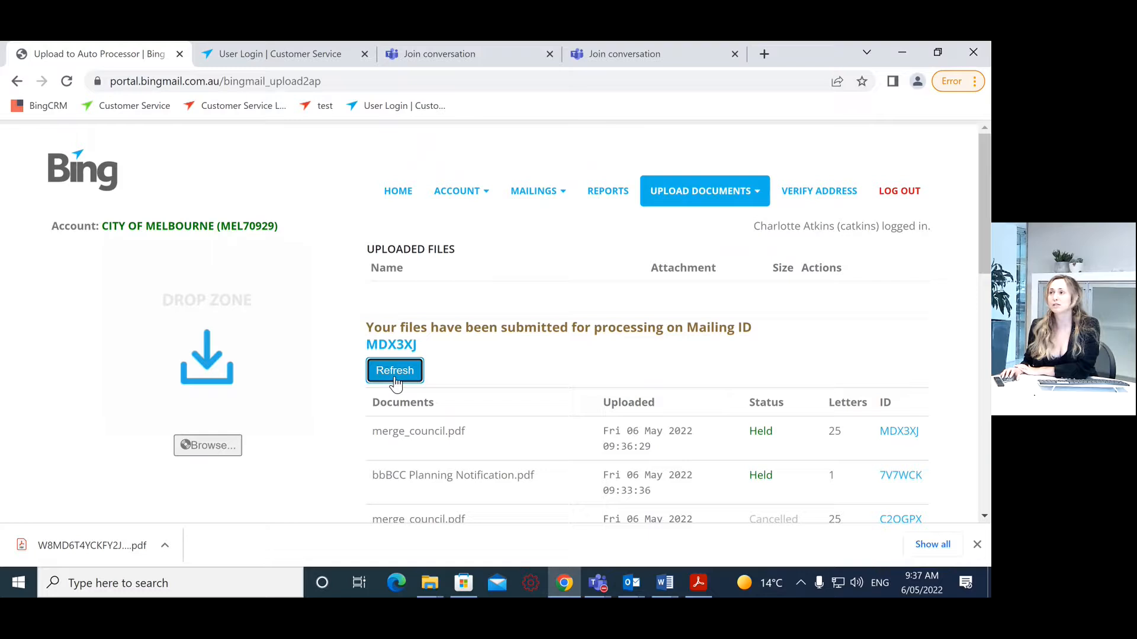
left_click(906, 438)
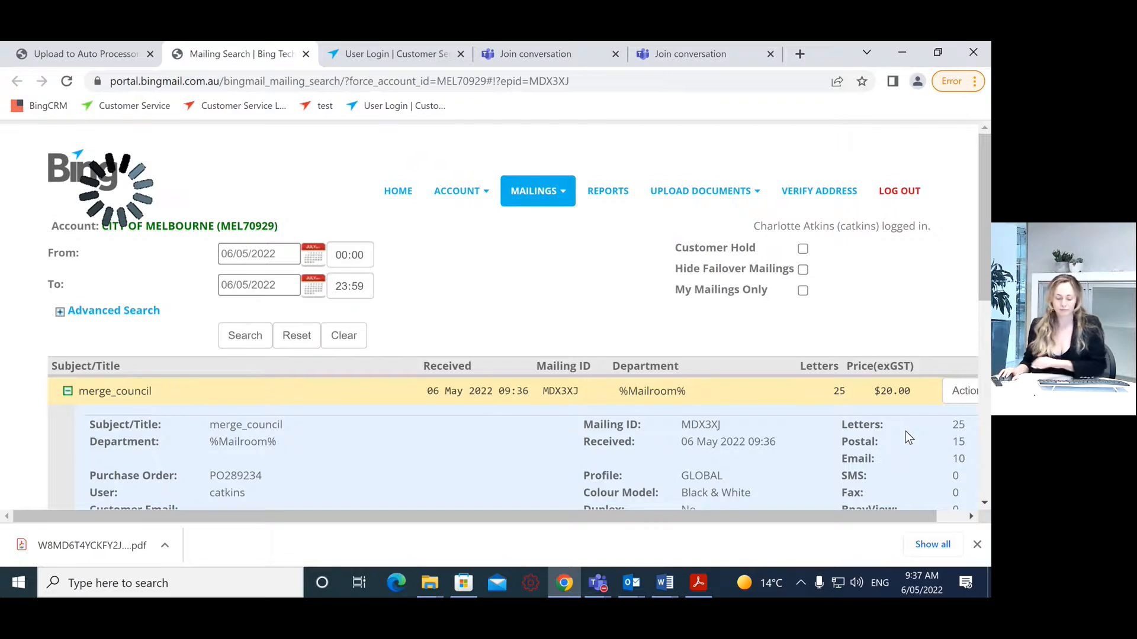
Step: Zoom the page out to 90% and scroll through MDX3XJ's details and recipient address list
scroll(749, 385, "down", 1)
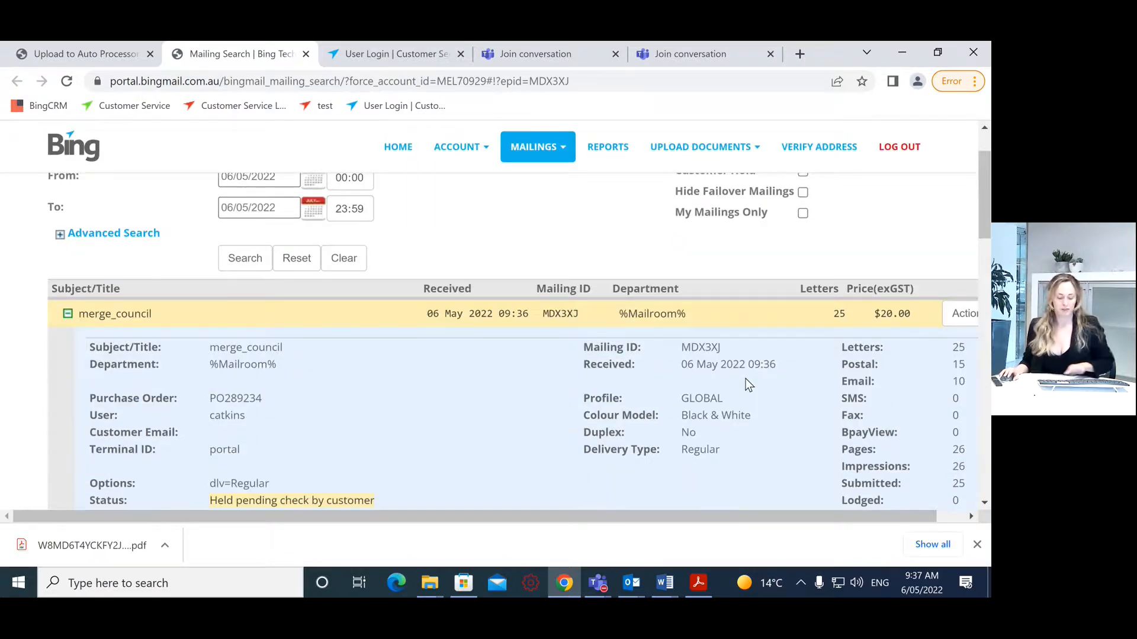
key("ctrl+minus")
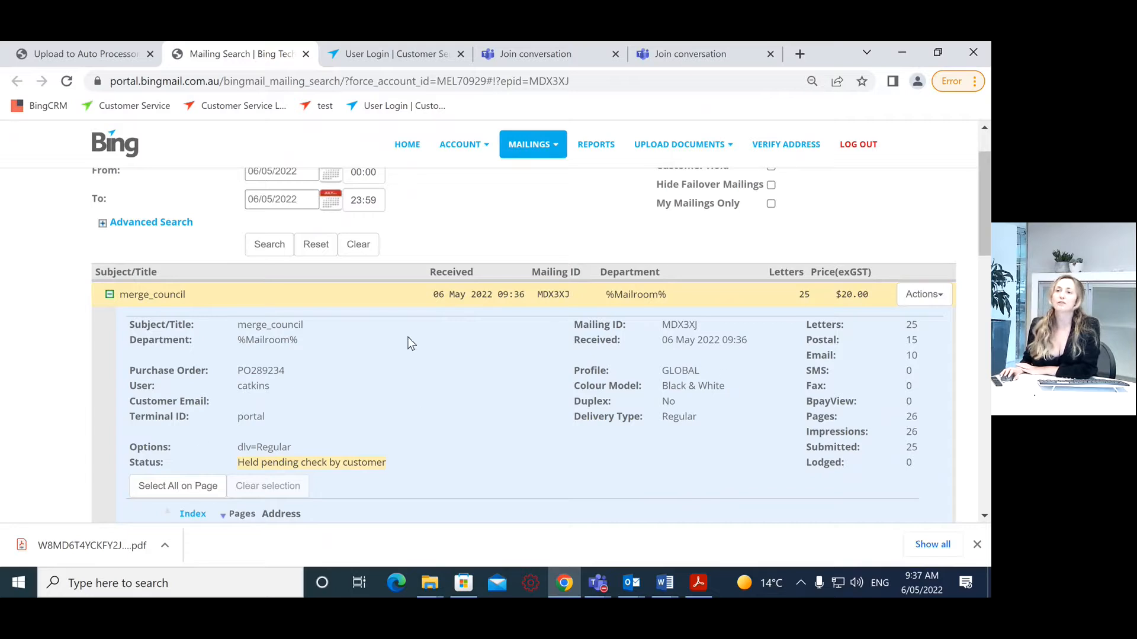
scroll(516, 429, "down", 1)
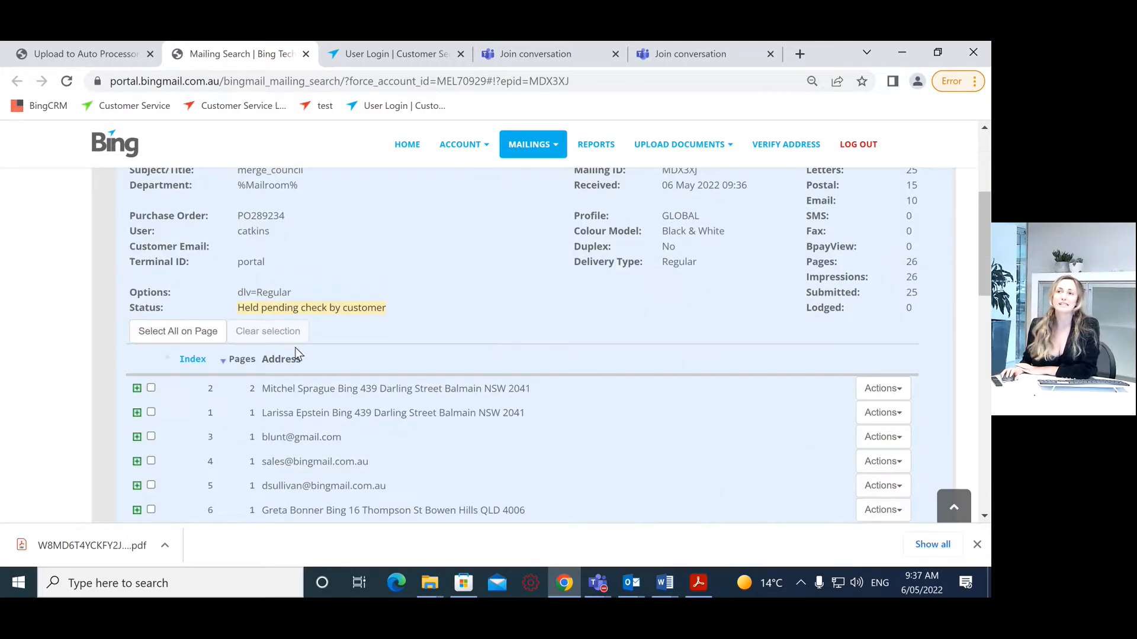
scroll(295, 355, "up", 2)
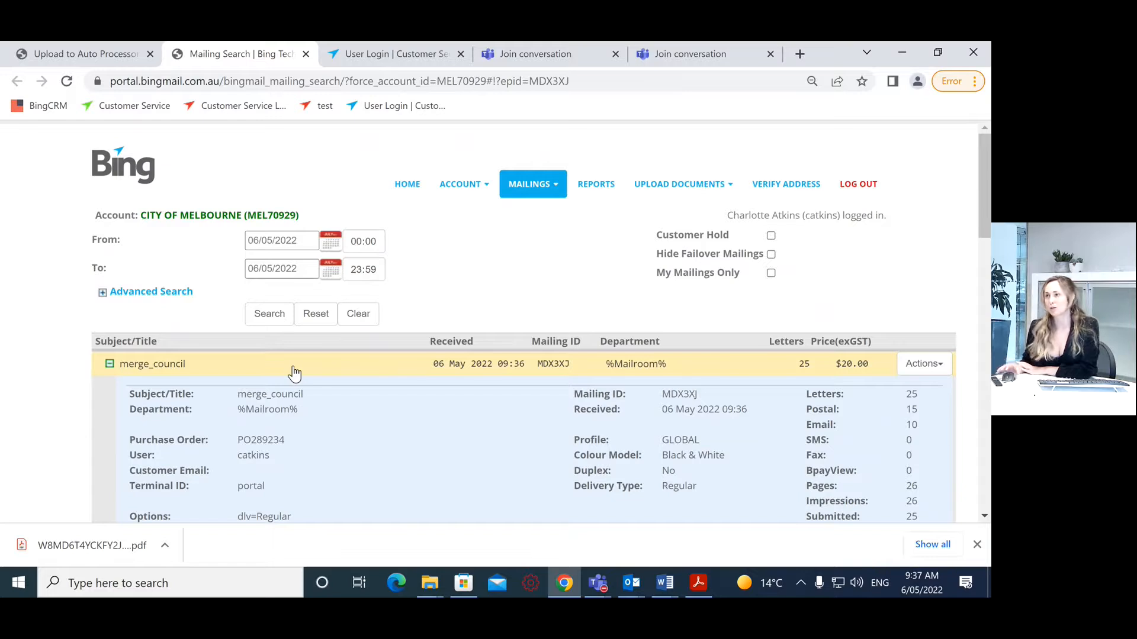
scroll(278, 363, "down", 2)
scroll(275, 358, "down", 2)
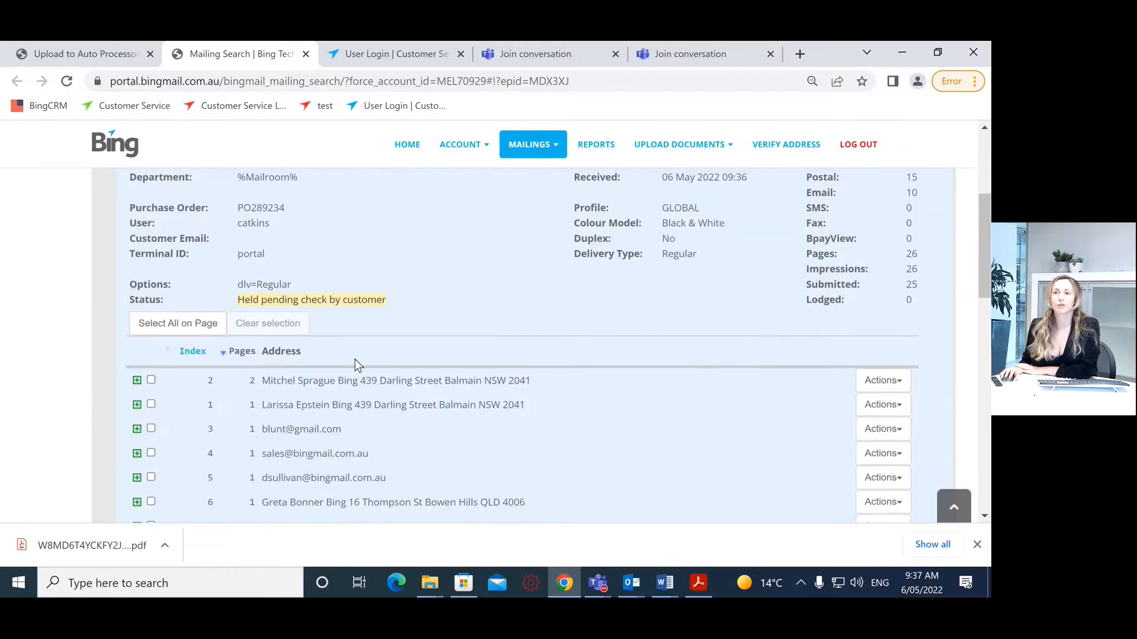
scroll(360, 359, "down", 1)
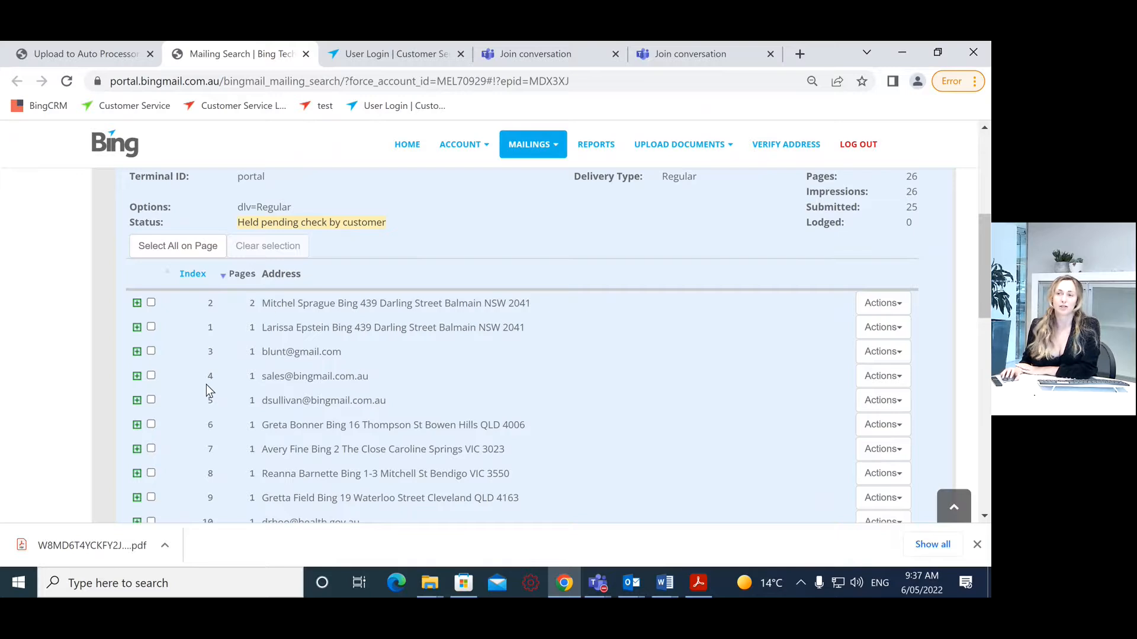
scroll(296, 293, "down", 3)
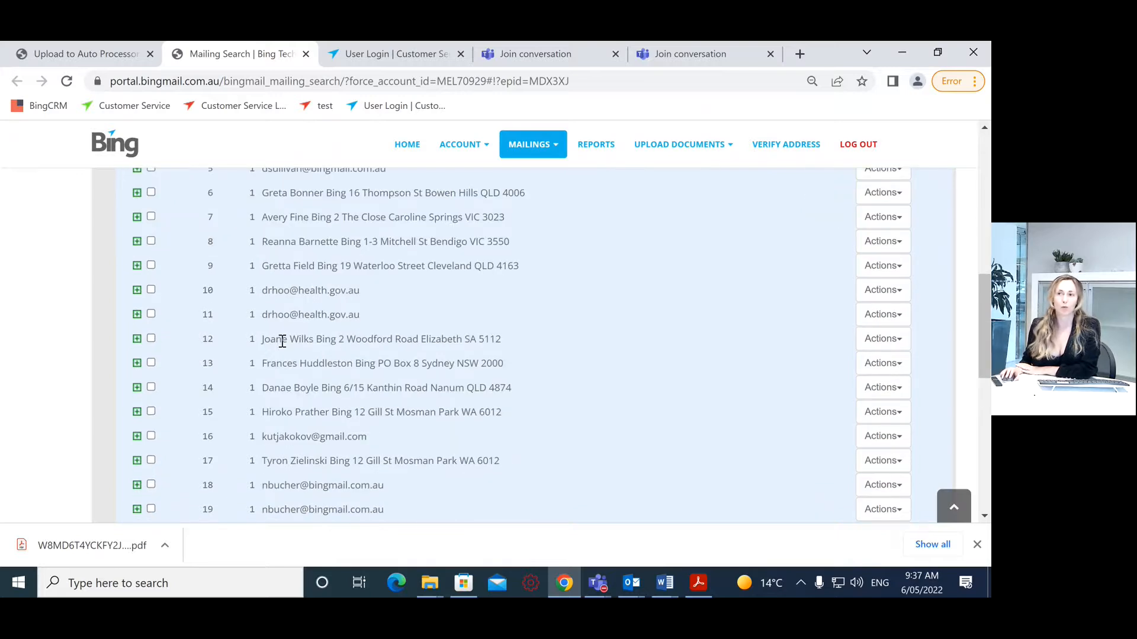
scroll(276, 488, "up", 5)
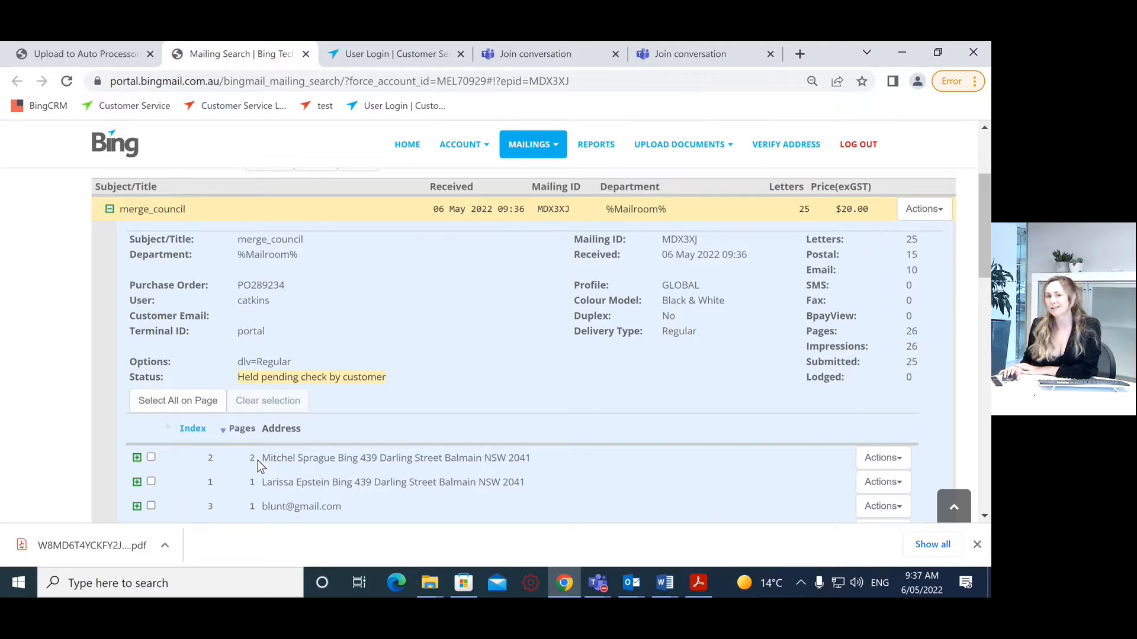
Step: Download the first recipient's letter, read through the two-page PDF, then close it
left_click(870, 460)
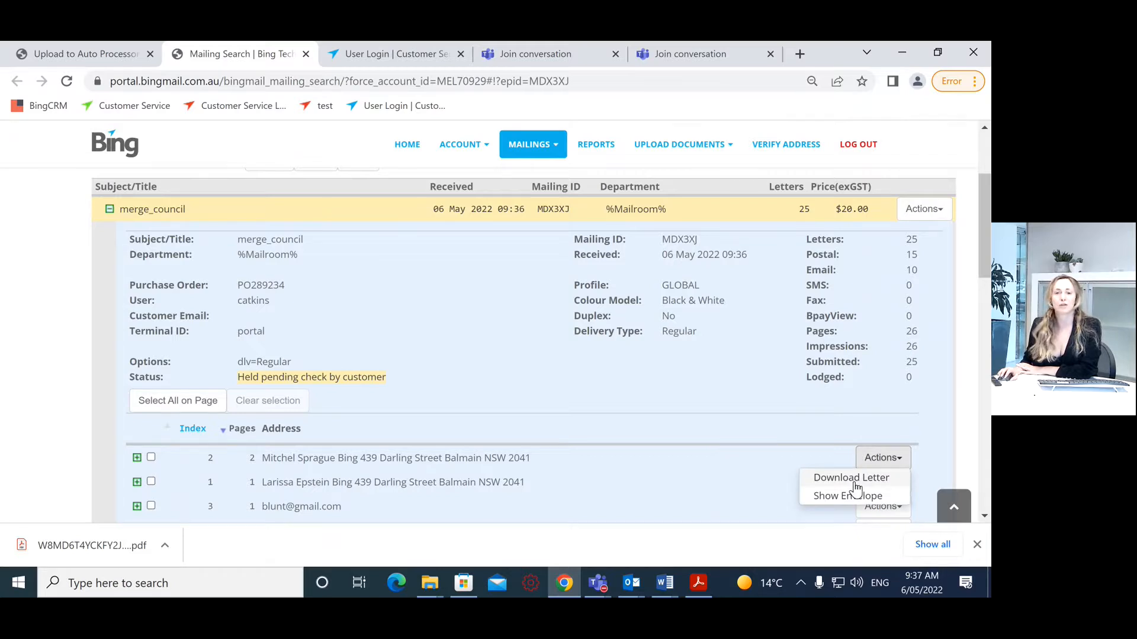
left_click(854, 483)
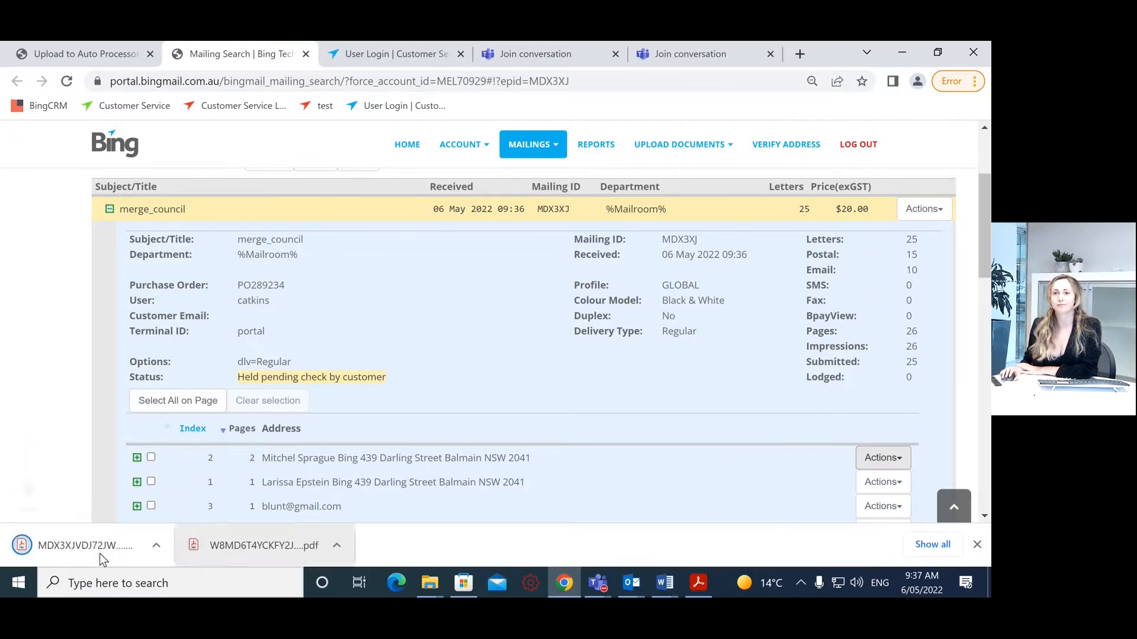
left_click(99, 545)
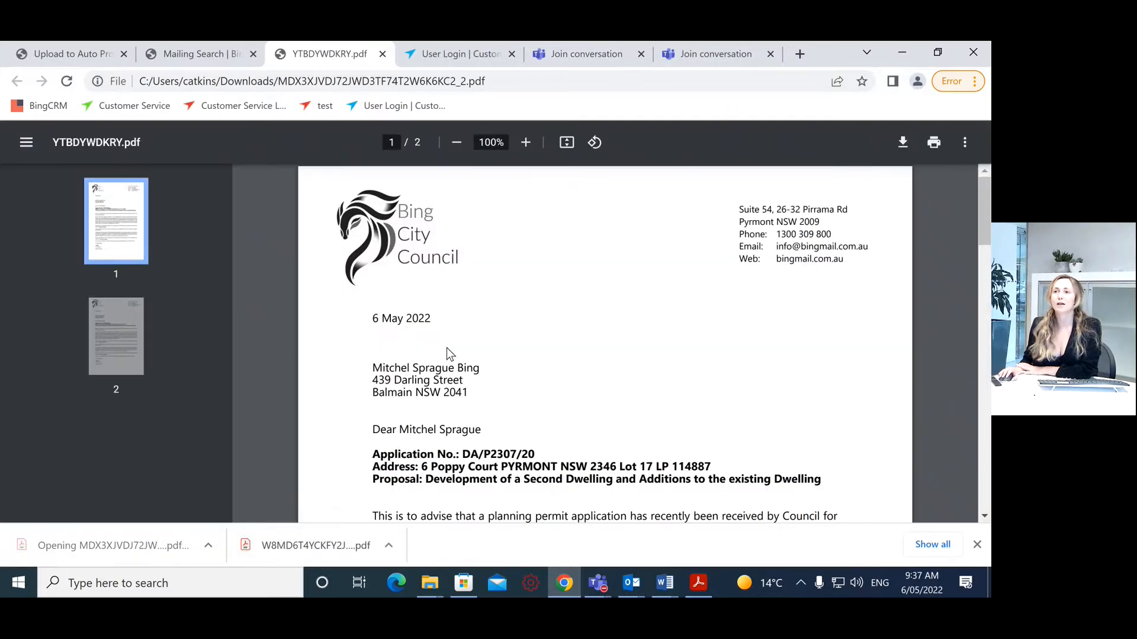
scroll(447, 349, "down", 8)
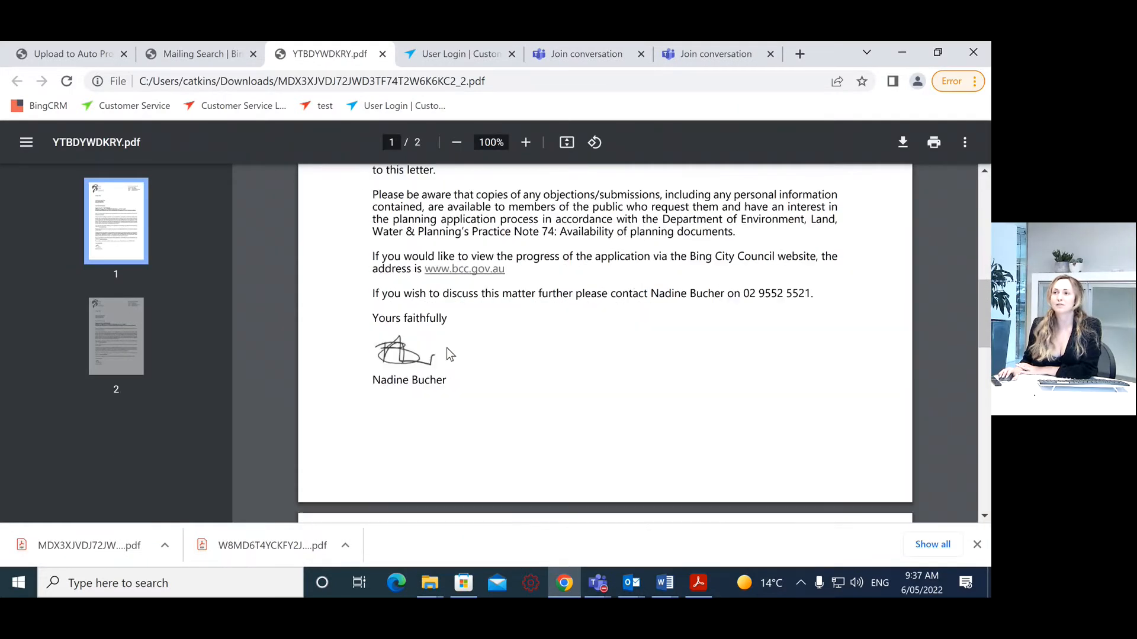
scroll(447, 350, "down", 5)
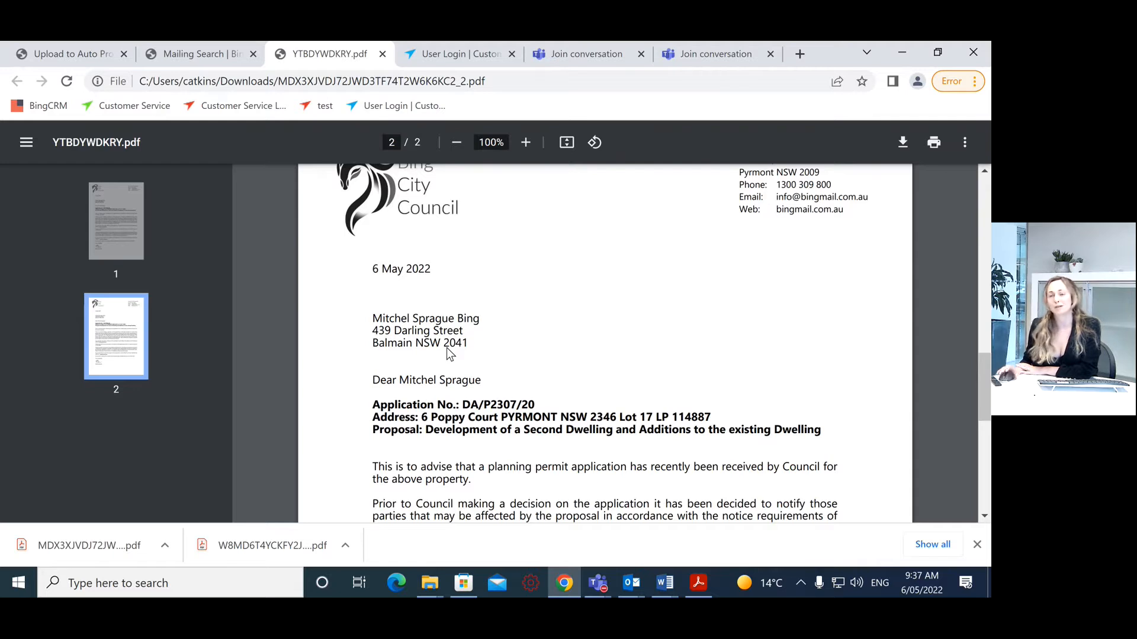
scroll(447, 353, "down", 5)
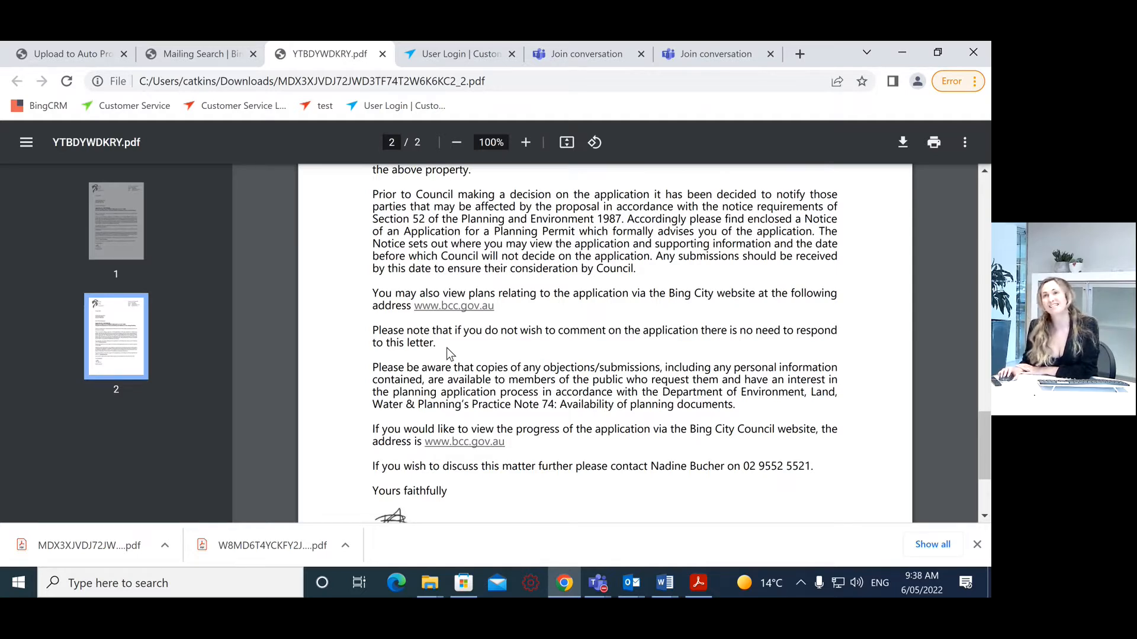
left_click(383, 53)
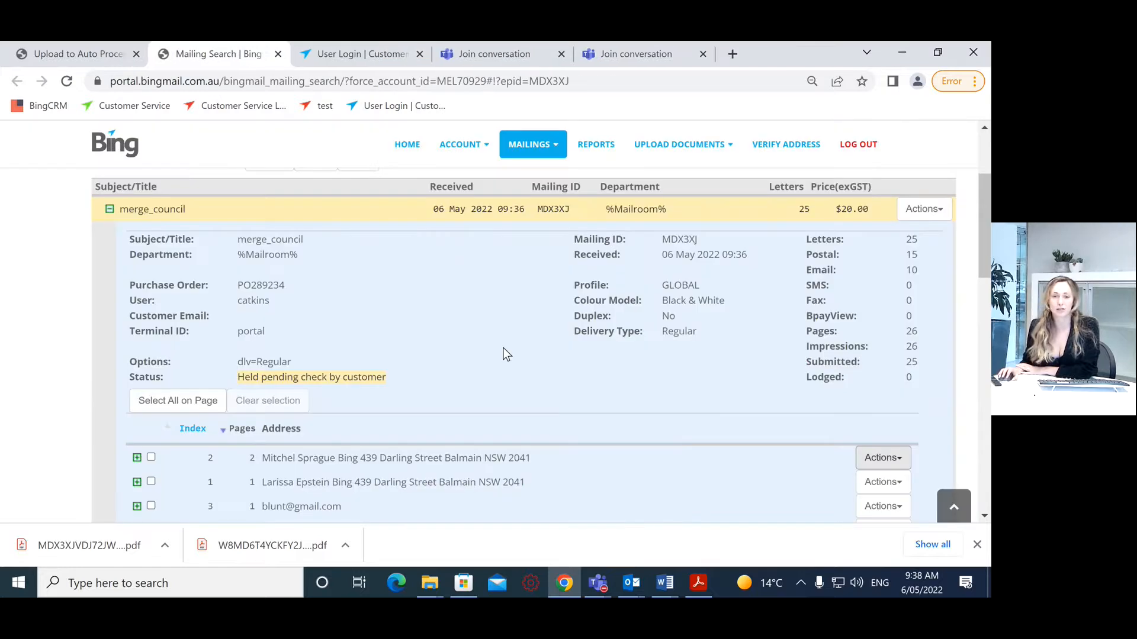
Step: Release the merge_council mailing MDX3XJ from its Actions menu and confirm
scroll(489, 385, "down", 2)
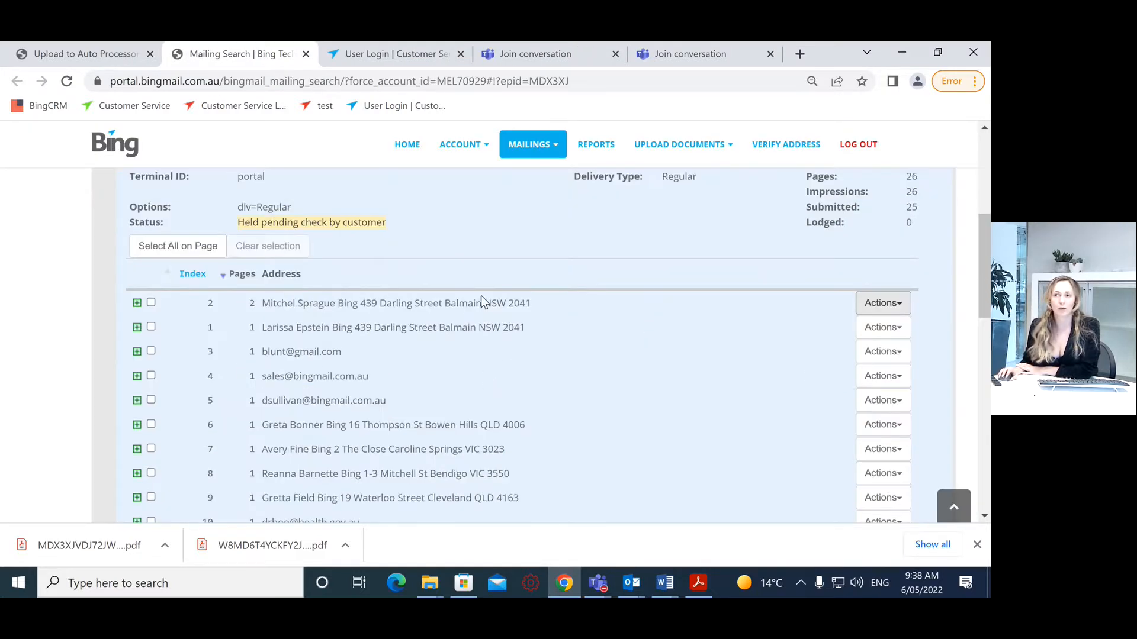
scroll(507, 408, "up", 3)
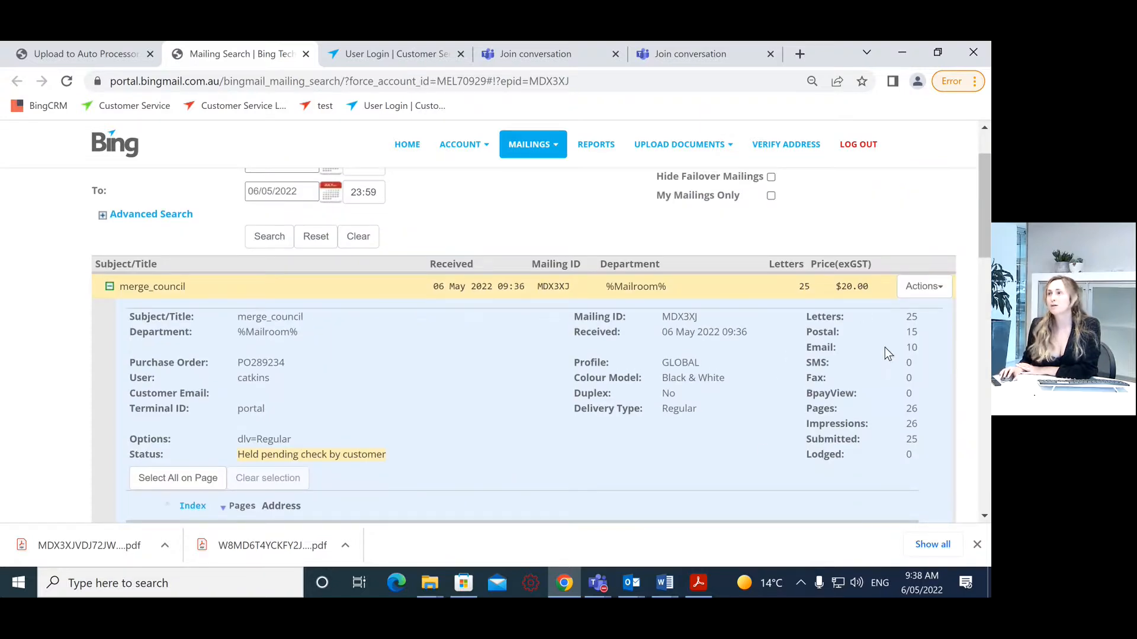
left_click(933, 288)
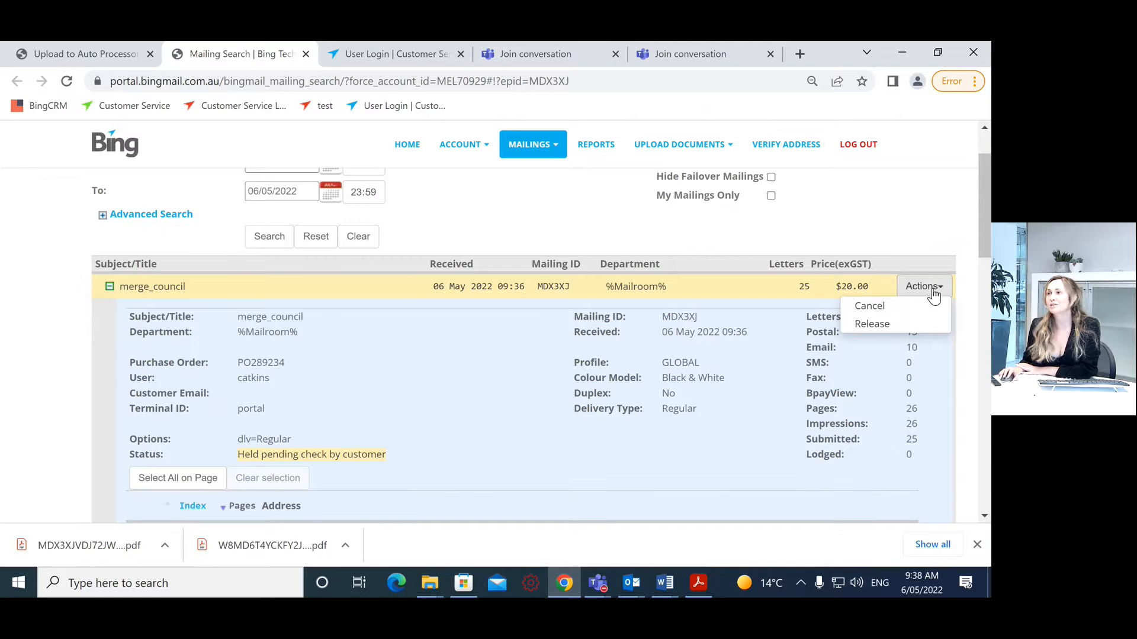
left_click(892, 332)
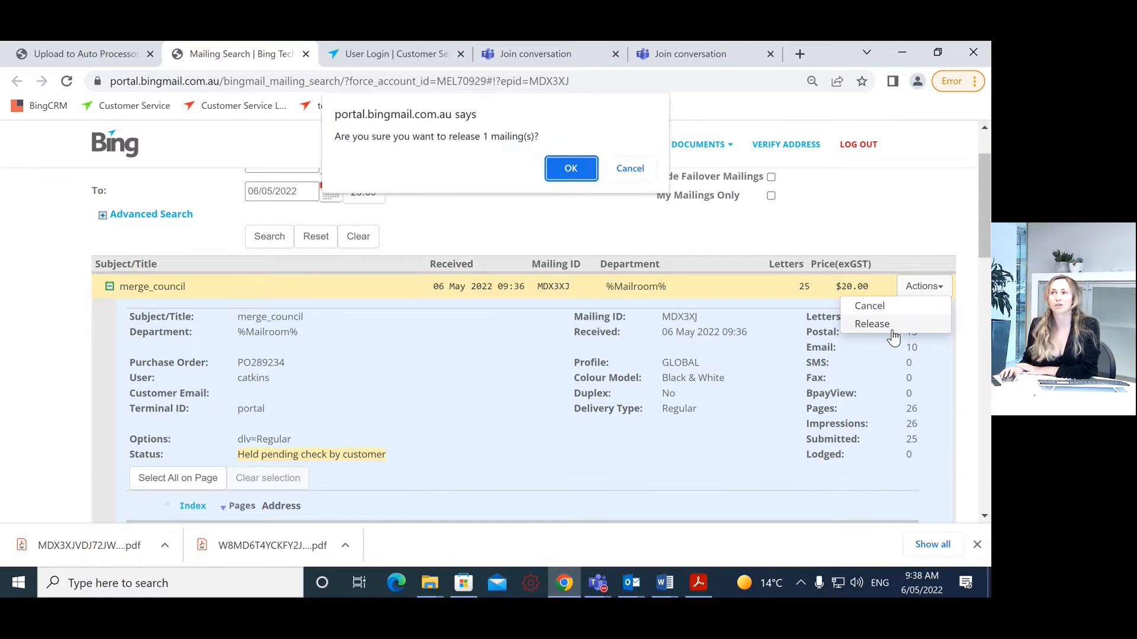
left_click(569, 169)
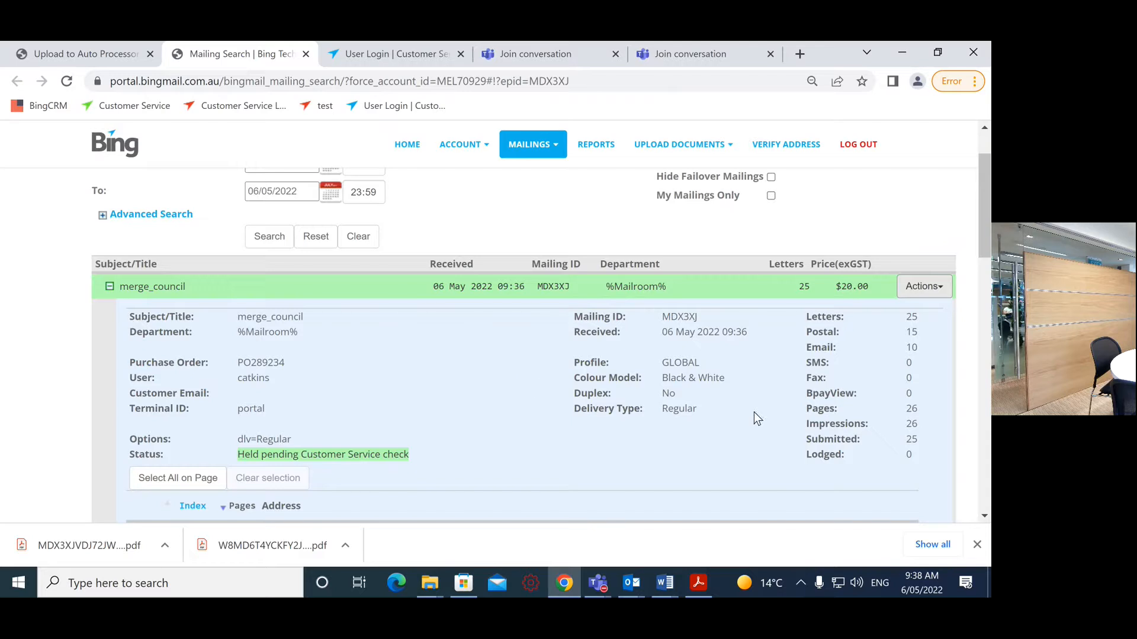
Step: Cancel the merge_council mailing with reason 'test' and dismiss the '1 mailings cancelled' notice
left_click(923, 288)
left_click(908, 307)
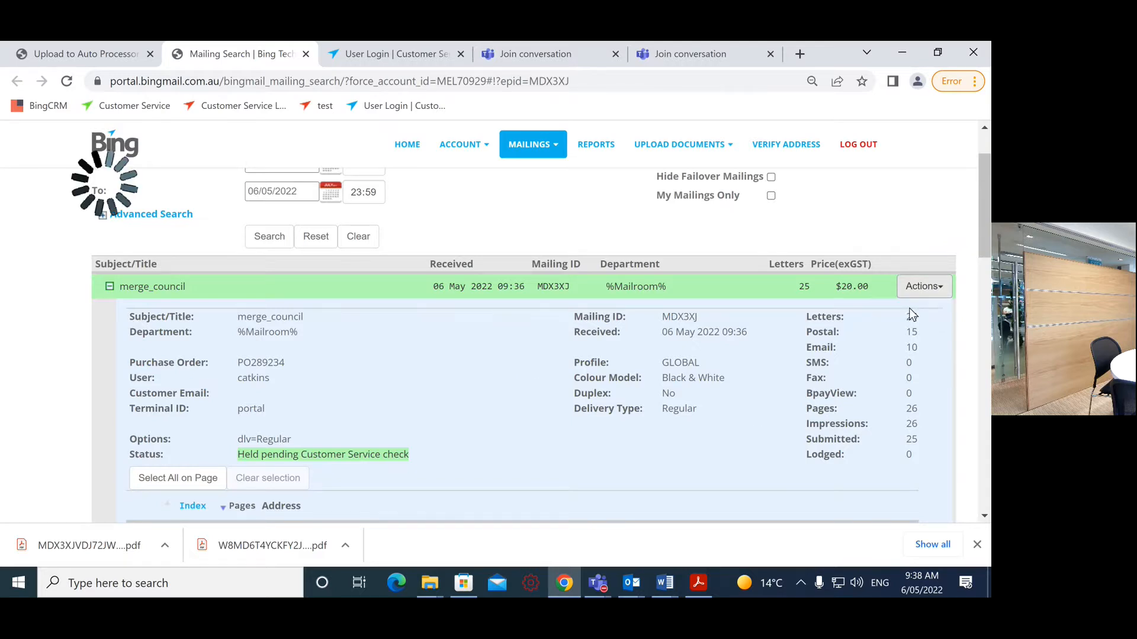
type("test")
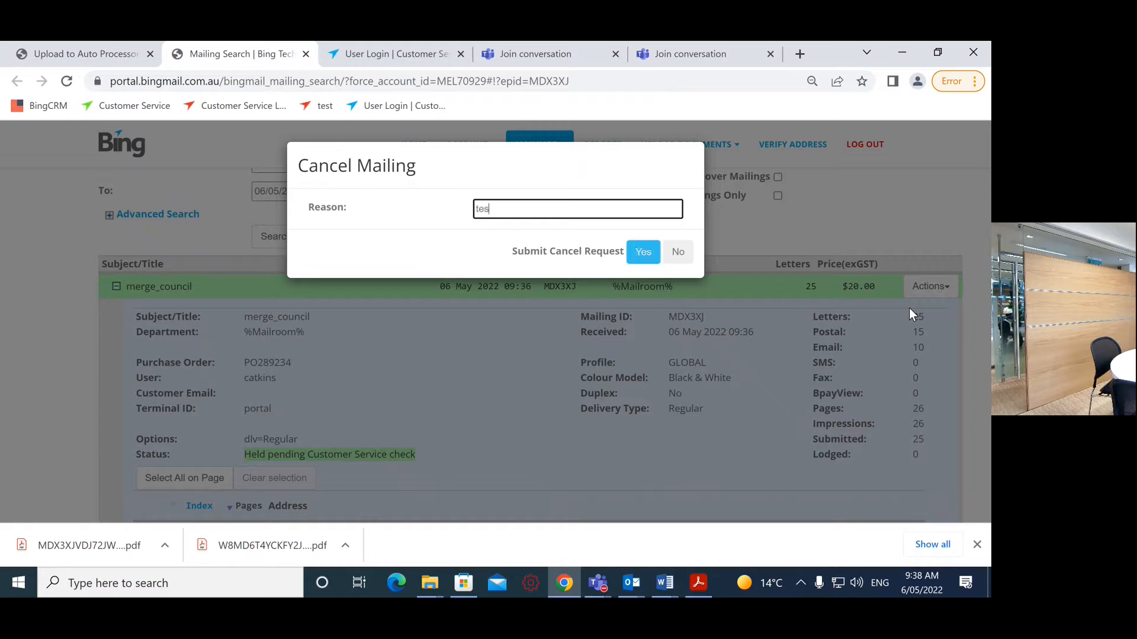
left_click(644, 250)
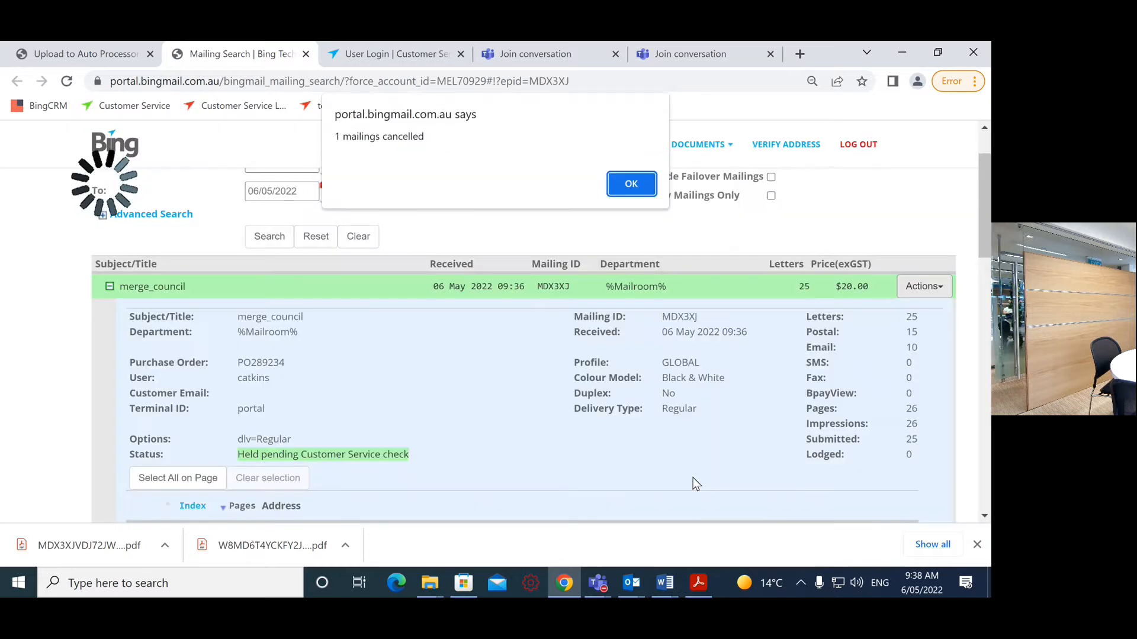
left_click(631, 185)
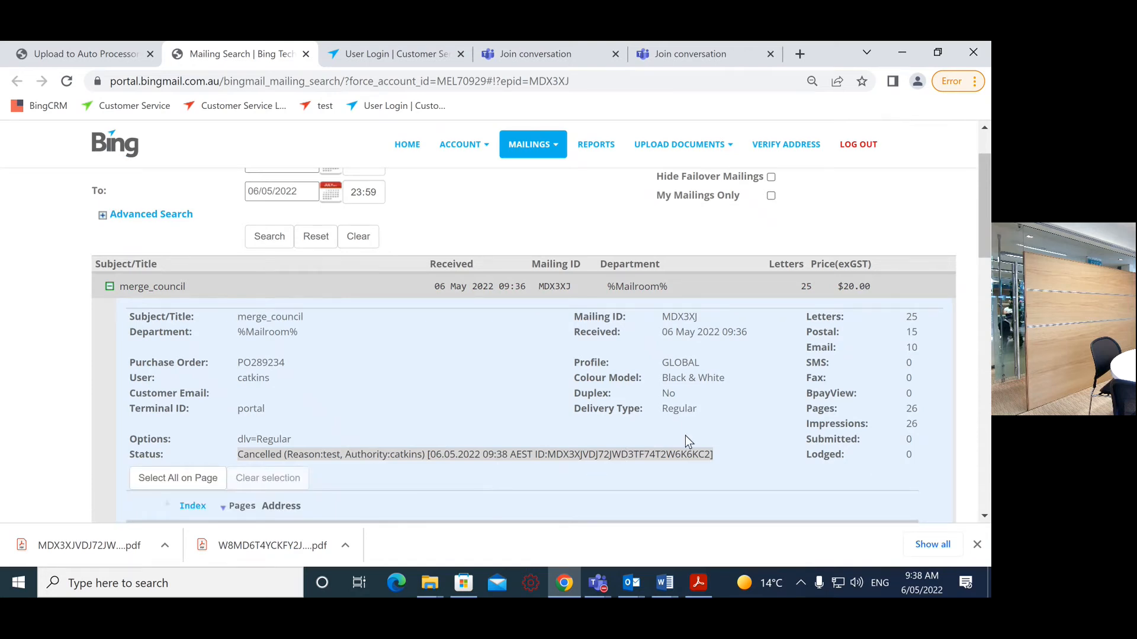
scroll(686, 437, "up", 2)
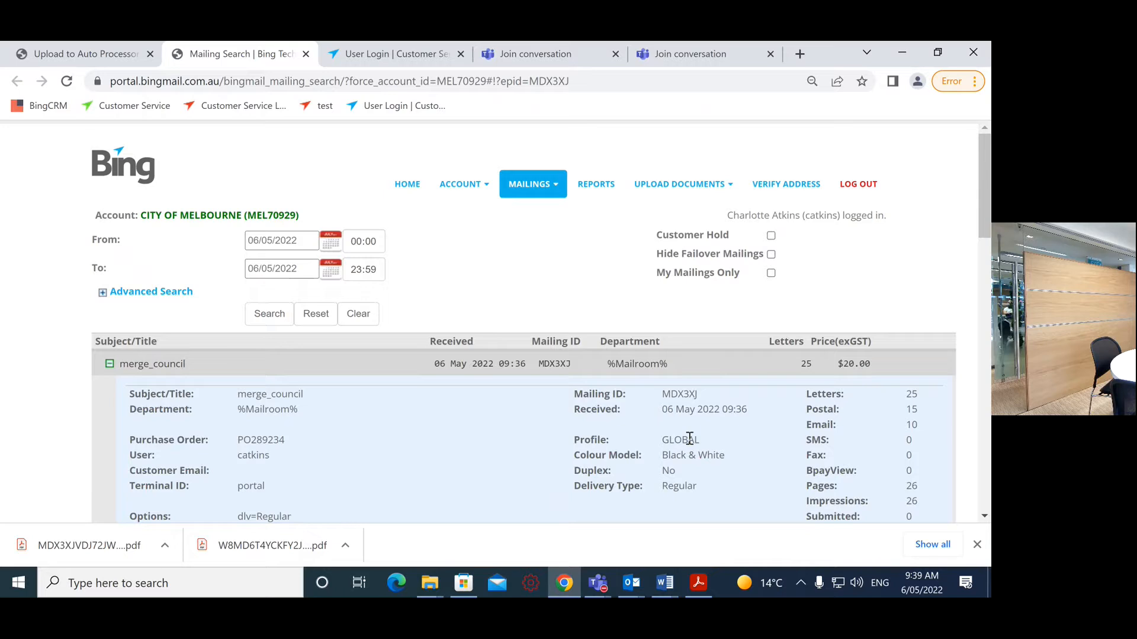
Step: Filter mailings by Customer Hold to confirm none remain, then go to Upload to Auto Processor
mouse_move(541, 185)
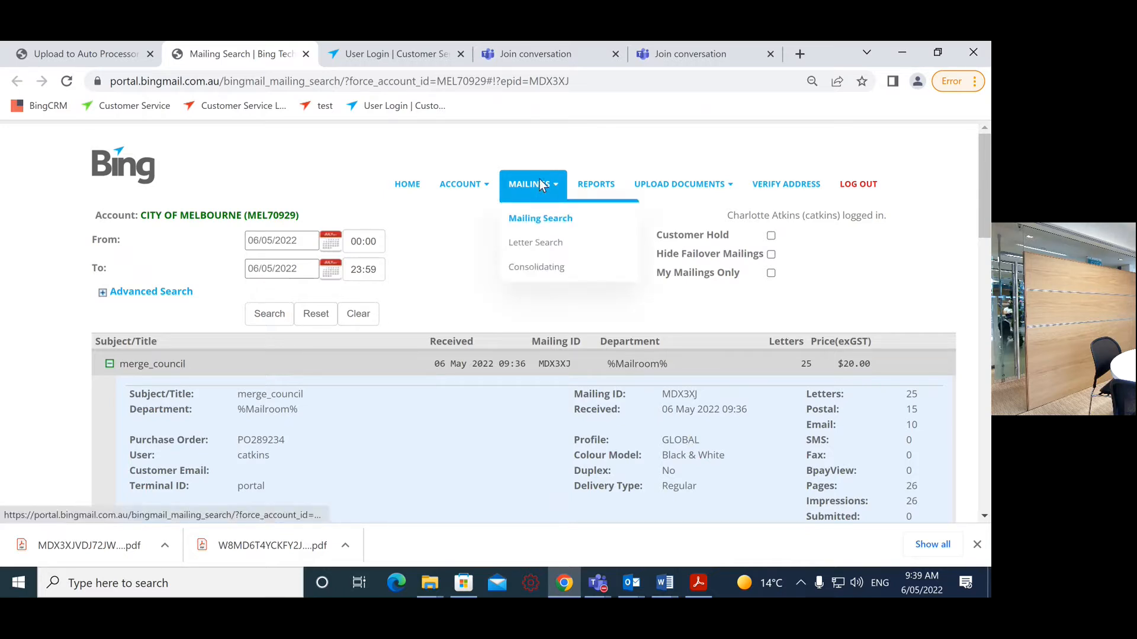
left_click(771, 236)
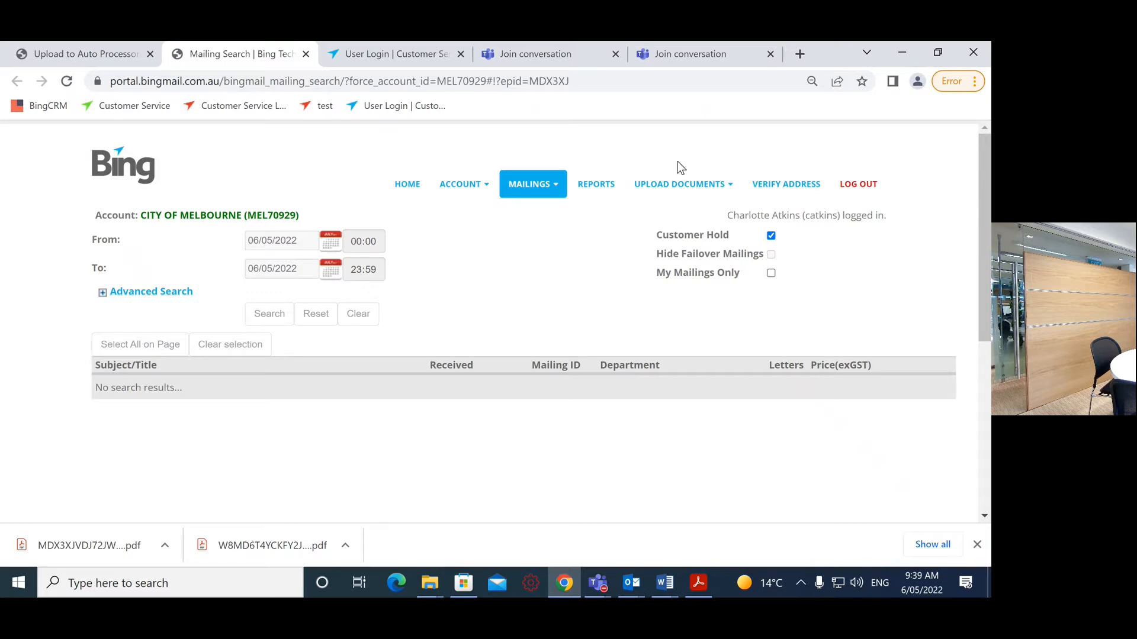
mouse_move(676, 183)
left_click(698, 219)
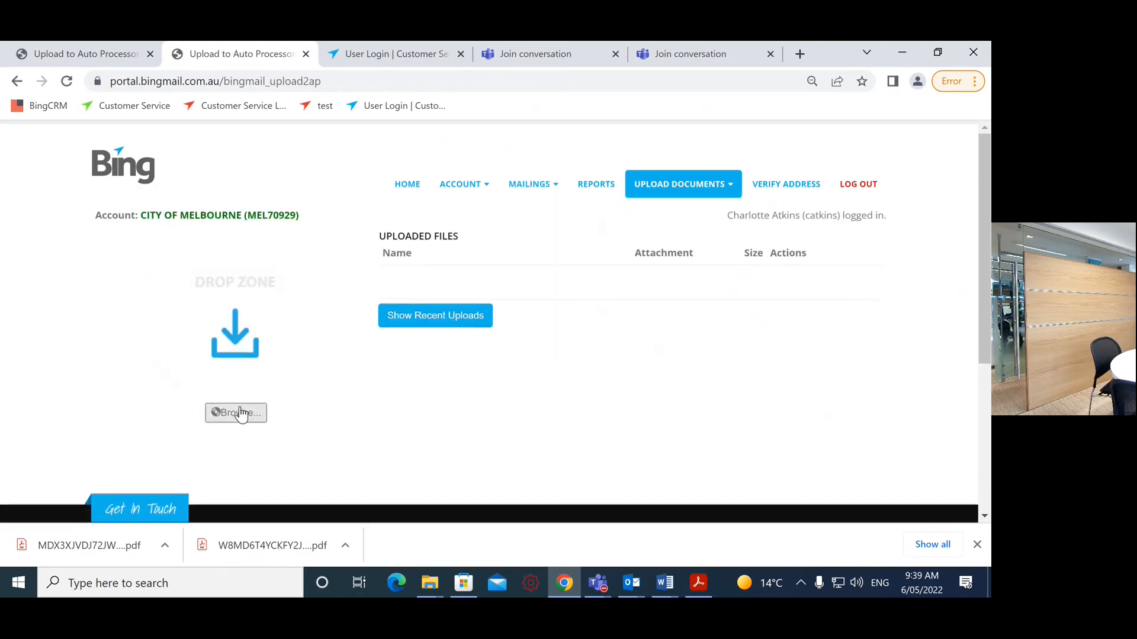
Step: Upload bbBCC Planning Notification.pdf and continue to the Addressing step
left_click(241, 412)
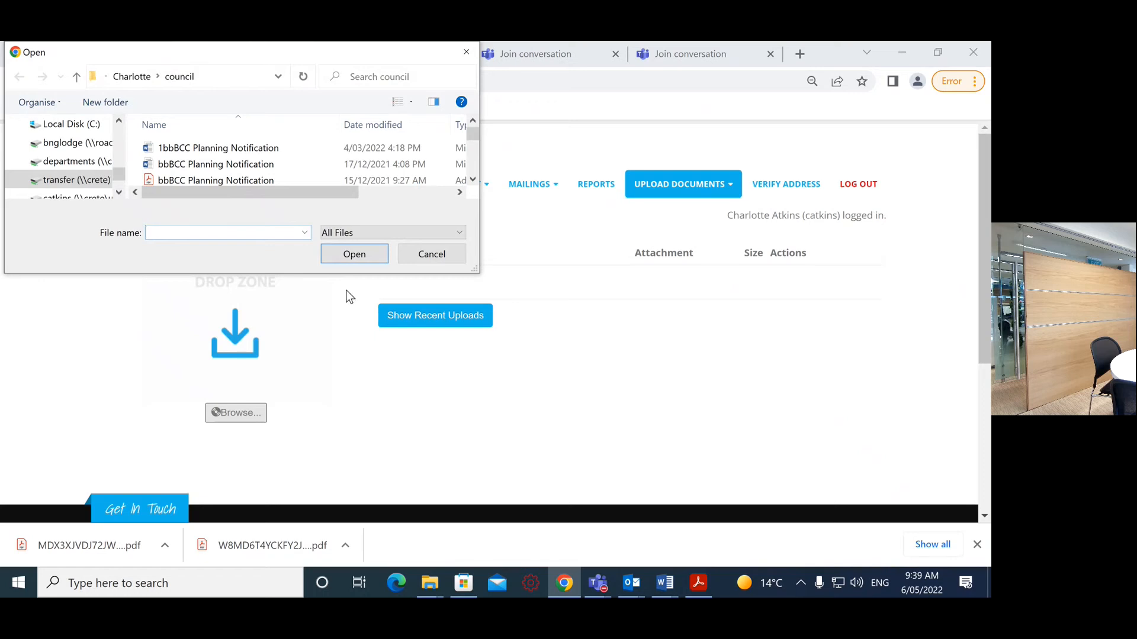
left_click(473, 179)
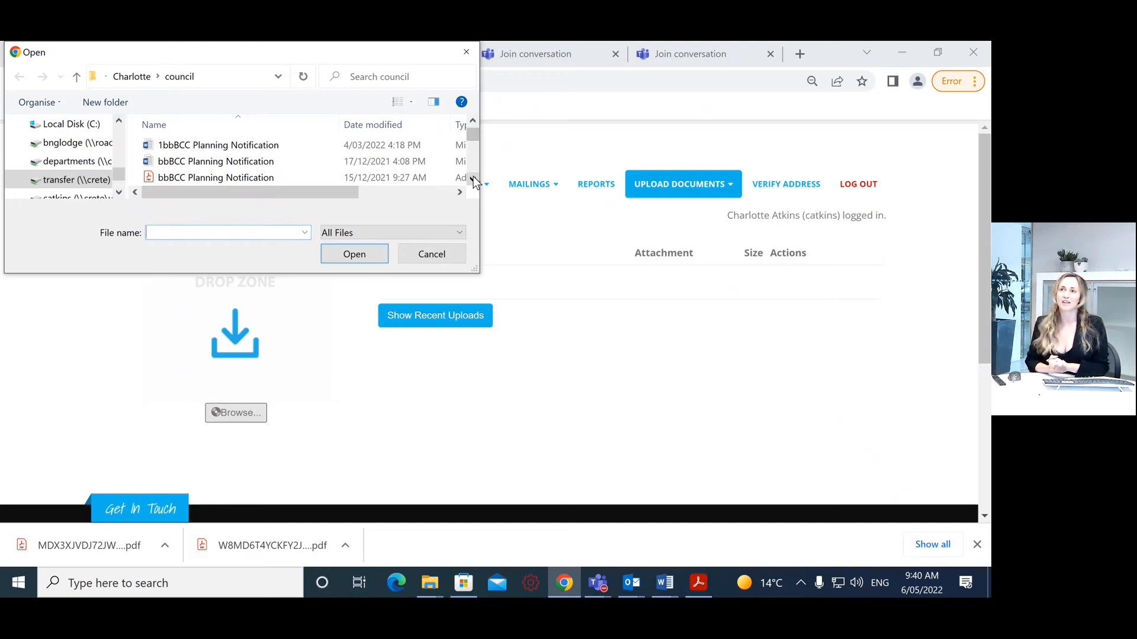
left_click(473, 180)
left_click(473, 179)
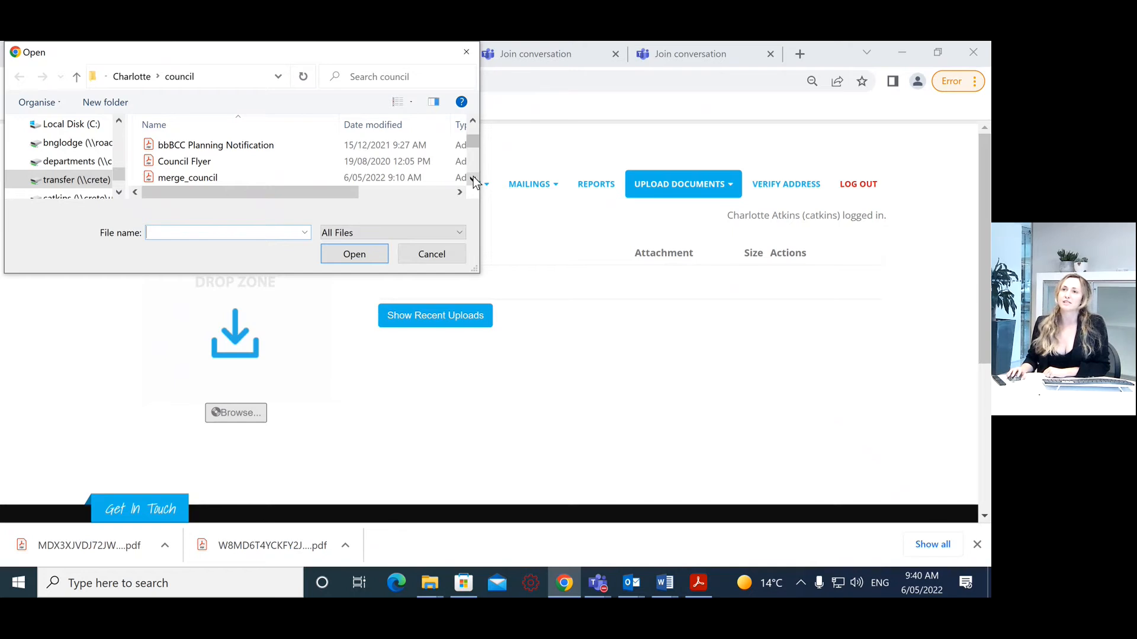
left_click(253, 149)
left_click(350, 260)
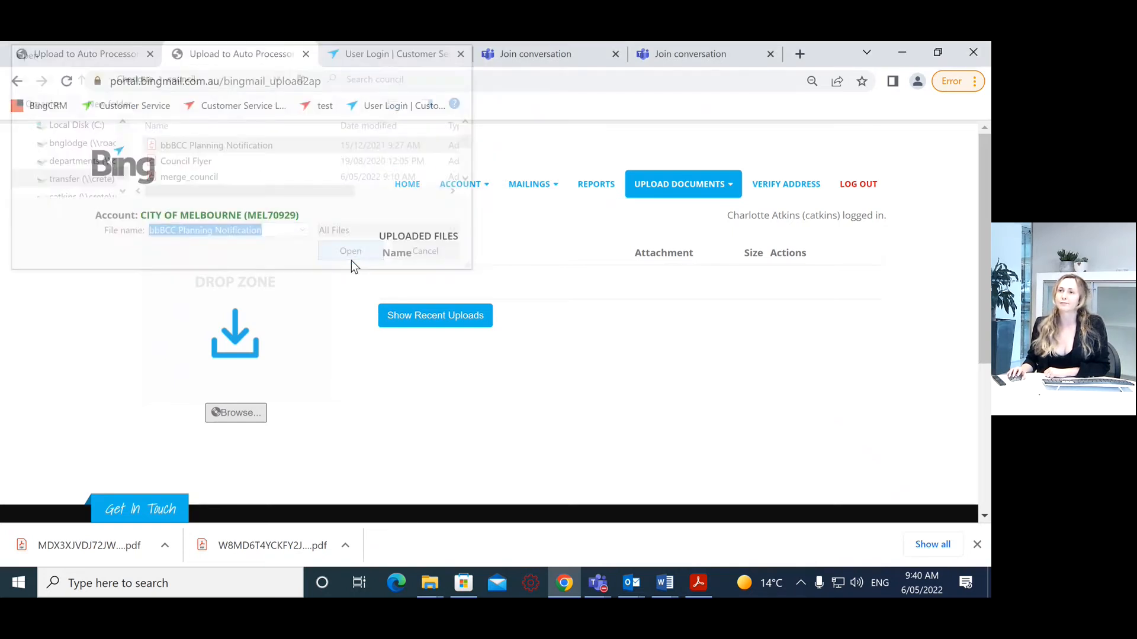
left_click(396, 329)
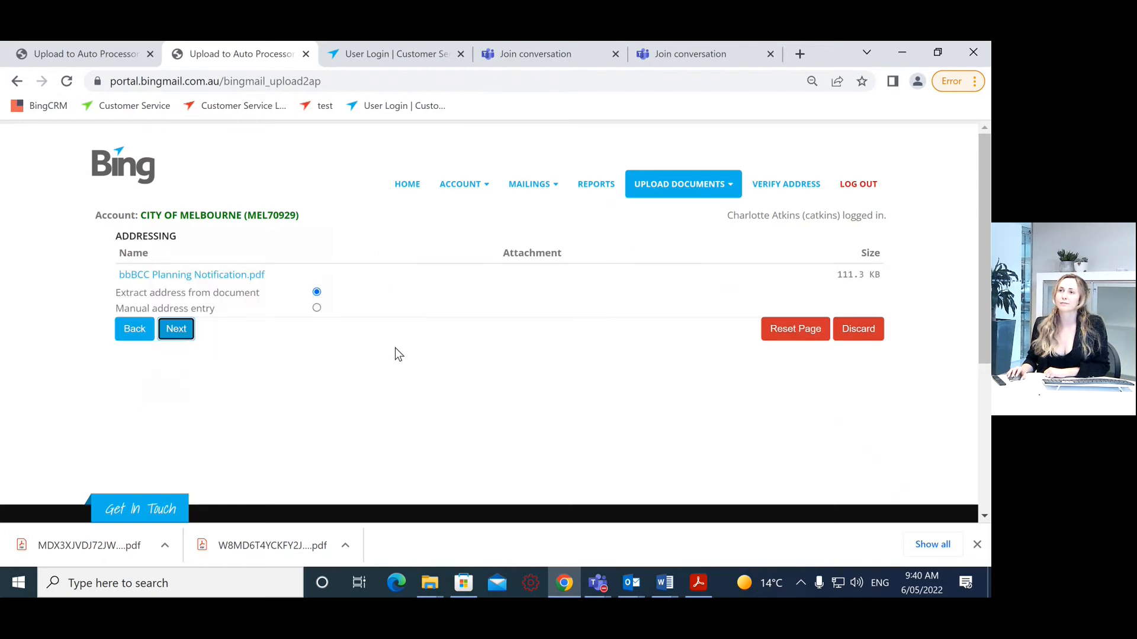
Step: Set Profile to AUTO, Department to %Mailroom% and Colour Model to Full Colour
left_click(187, 333)
left_click(327, 302)
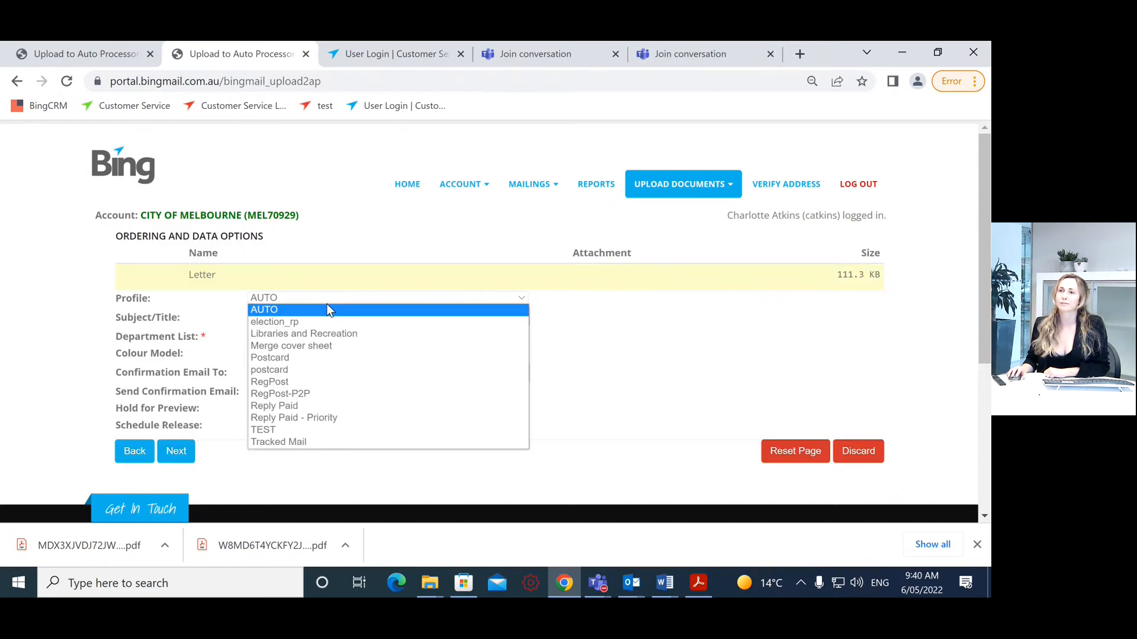
left_click(310, 409)
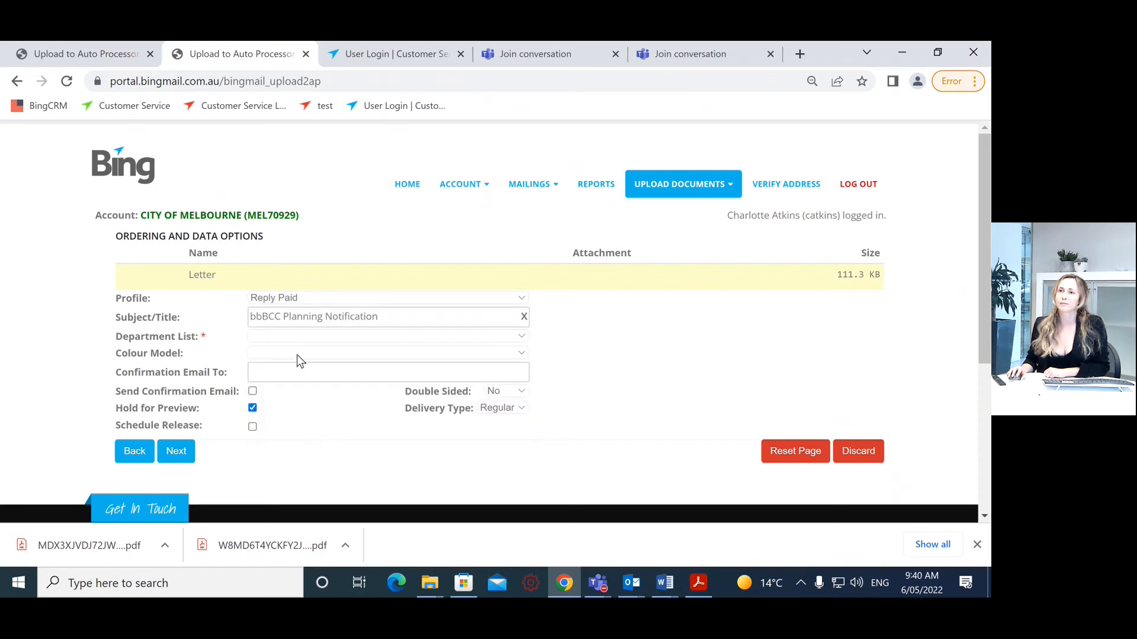
left_click(287, 298)
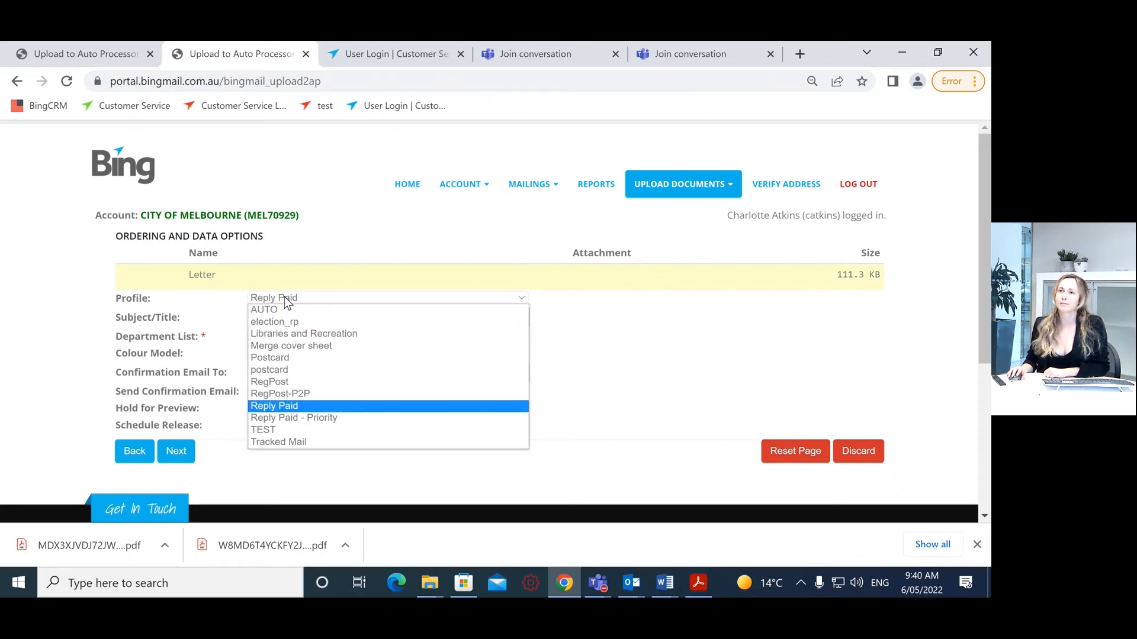
left_click(286, 310)
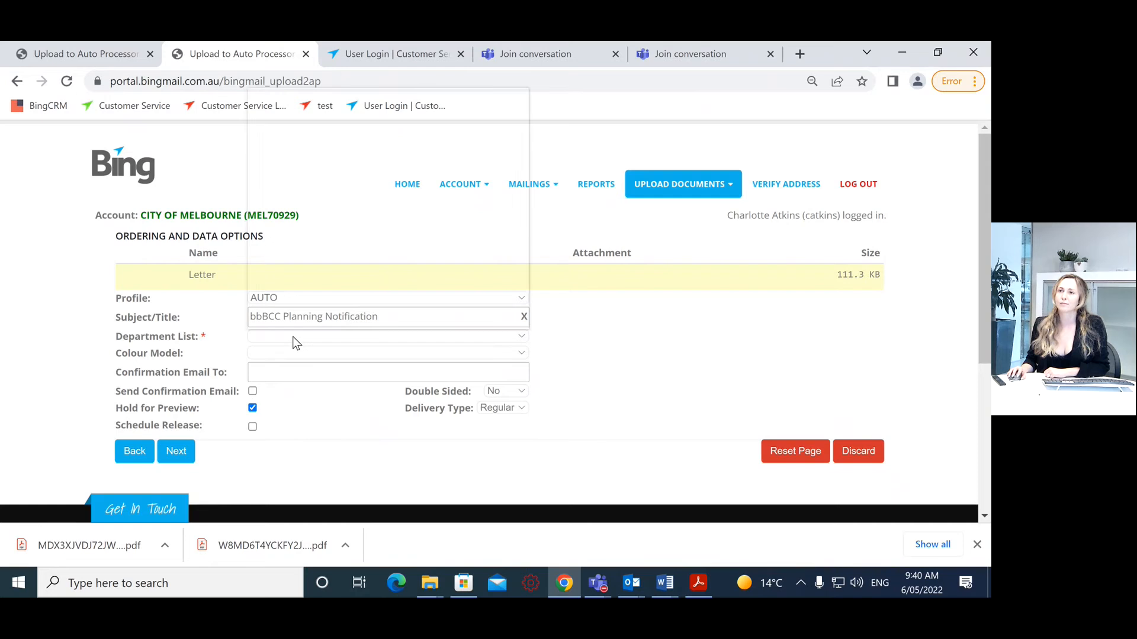
left_click(293, 336)
left_click(295, 106)
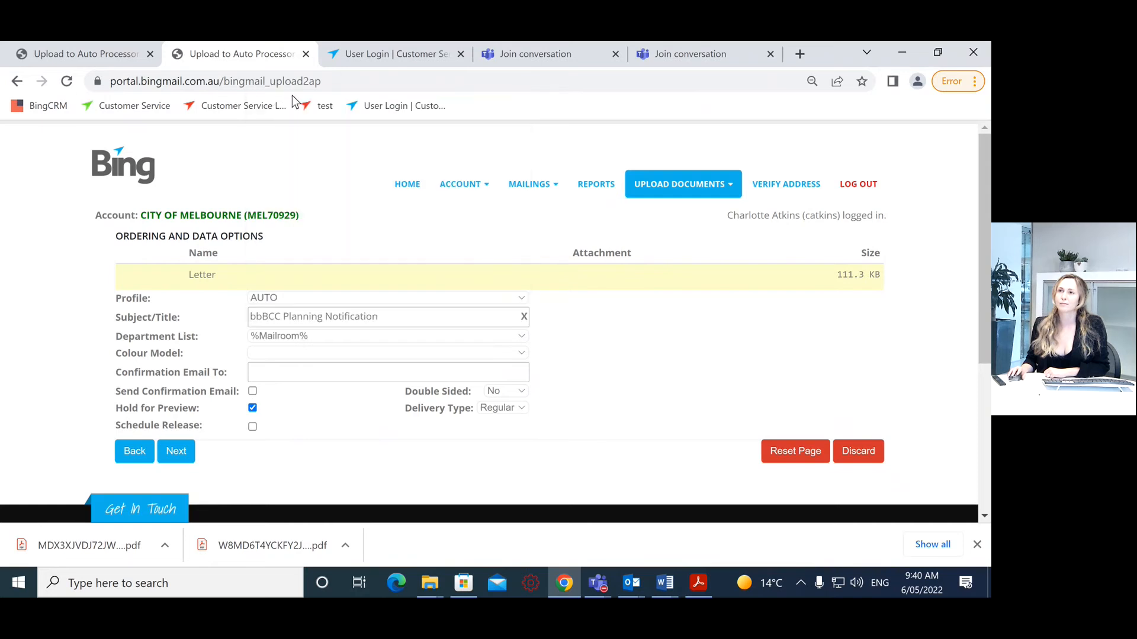
left_click(277, 355)
left_click(282, 401)
Step: Turn off Hold for Preview, then review and submit the mailing
left_click(267, 371)
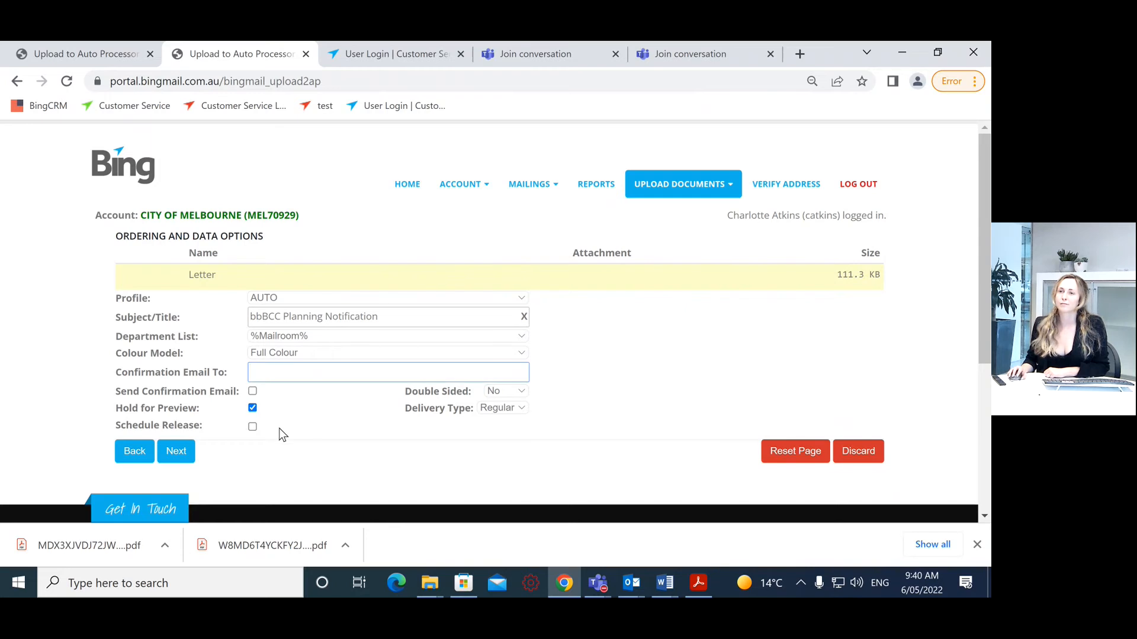
left_click(252, 409)
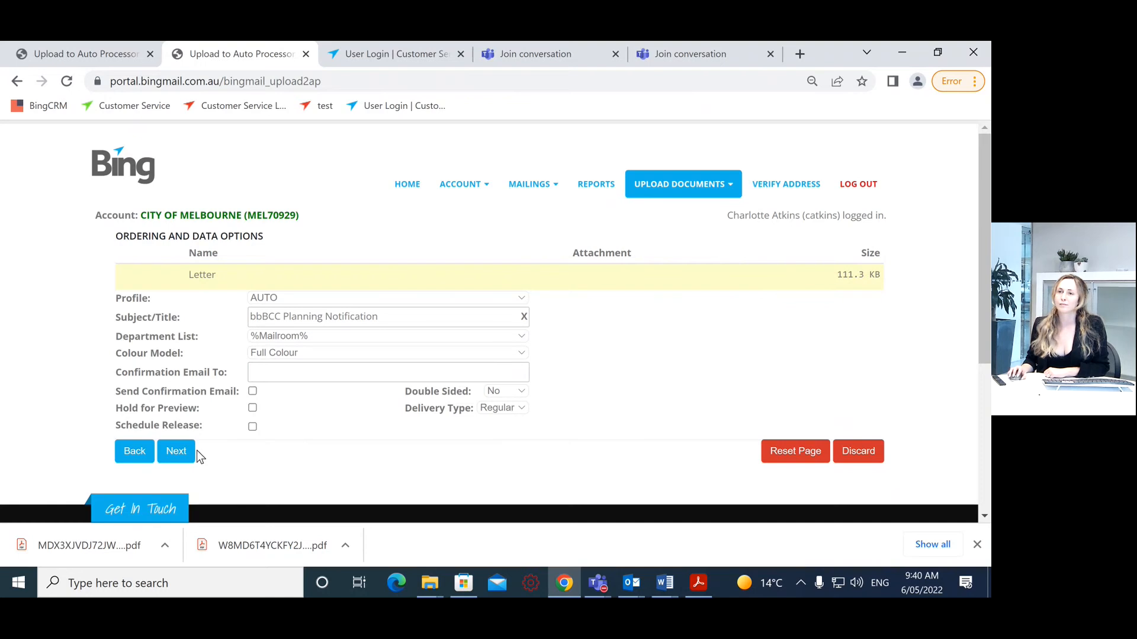
left_click(178, 455)
left_click(180, 423)
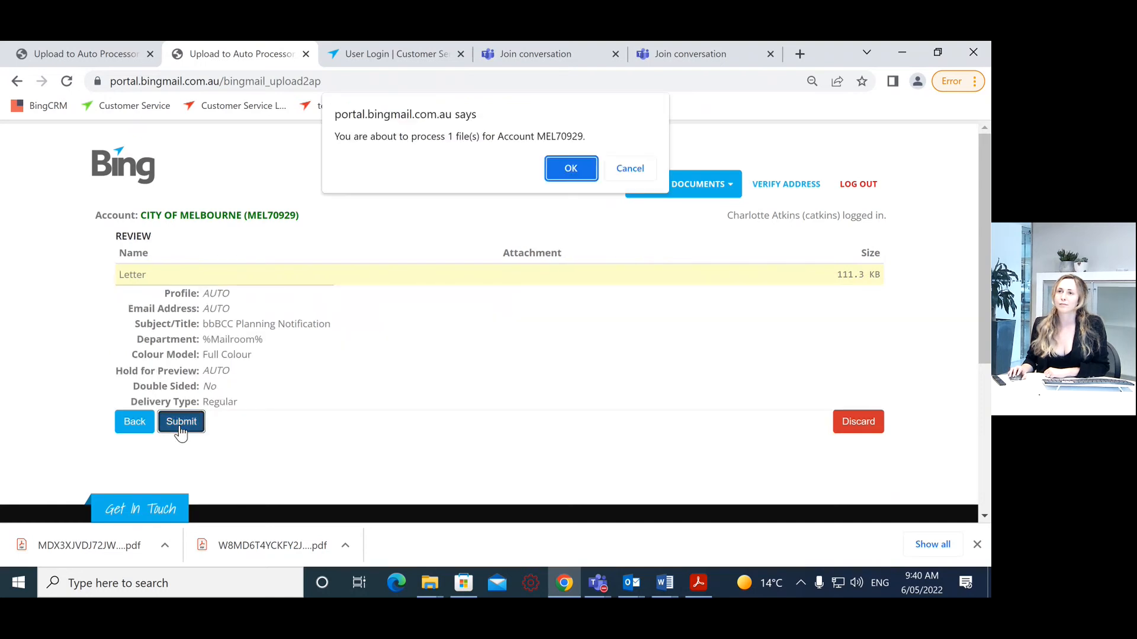
Step: Confirm processing, refresh to see held mailing QMJRMC, close the upload tab and return to Teams
left_click(570, 169)
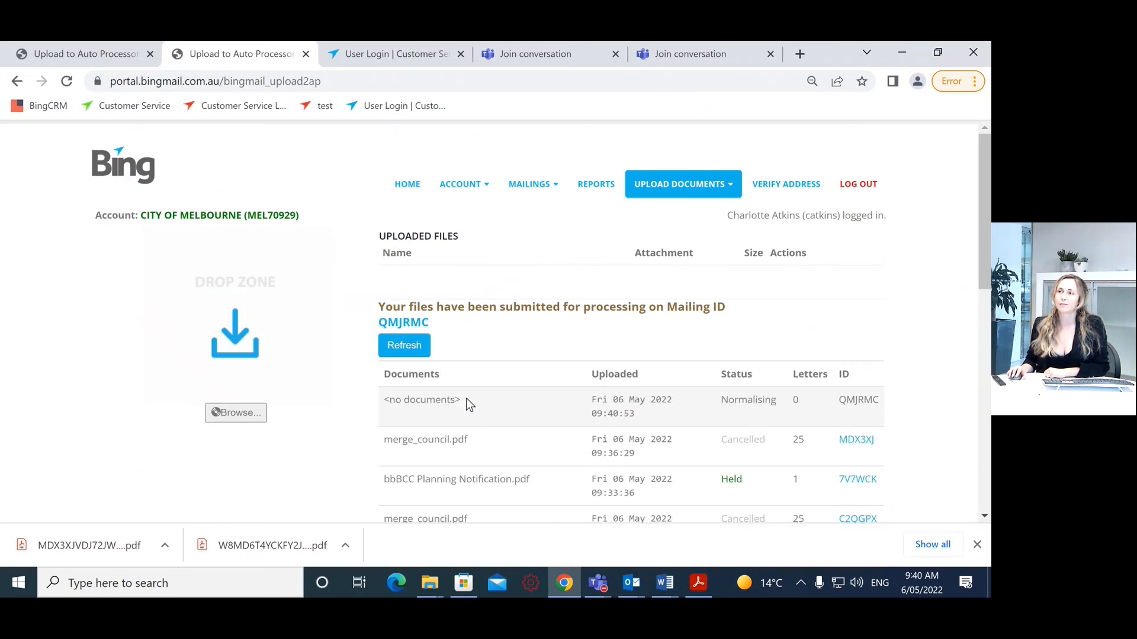
left_click(395, 345)
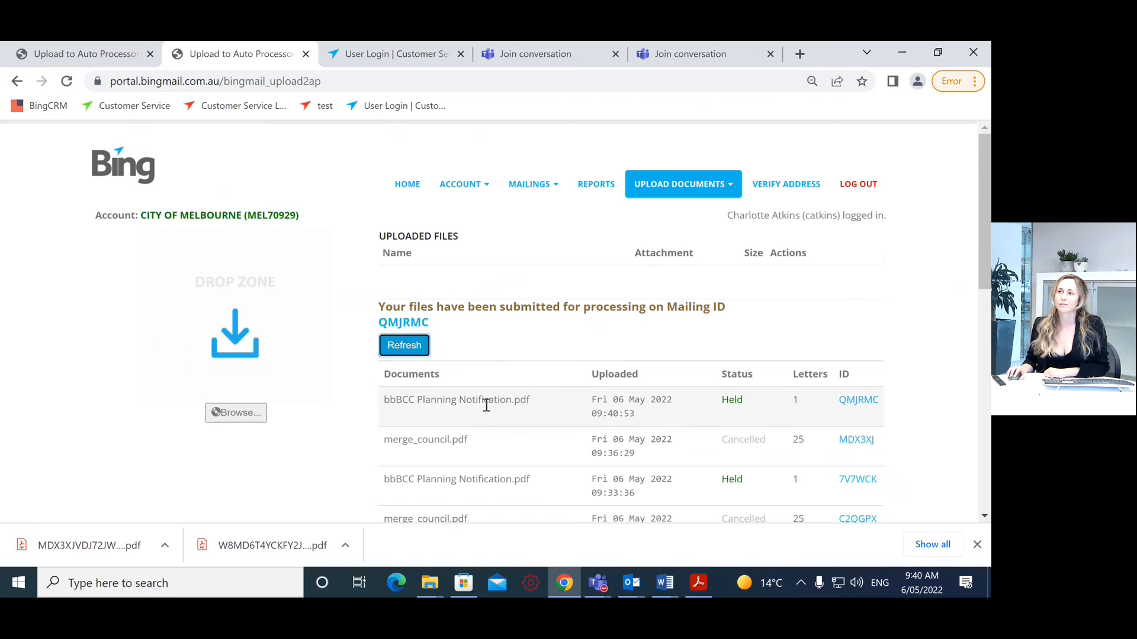
left_click(306, 54)
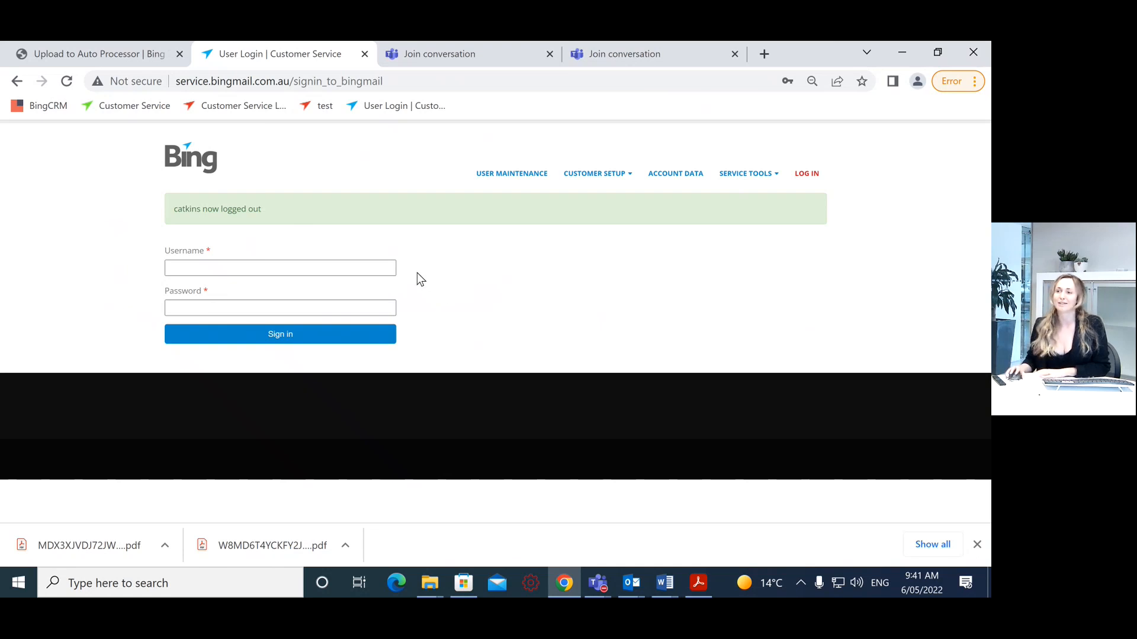
left_click(594, 588)
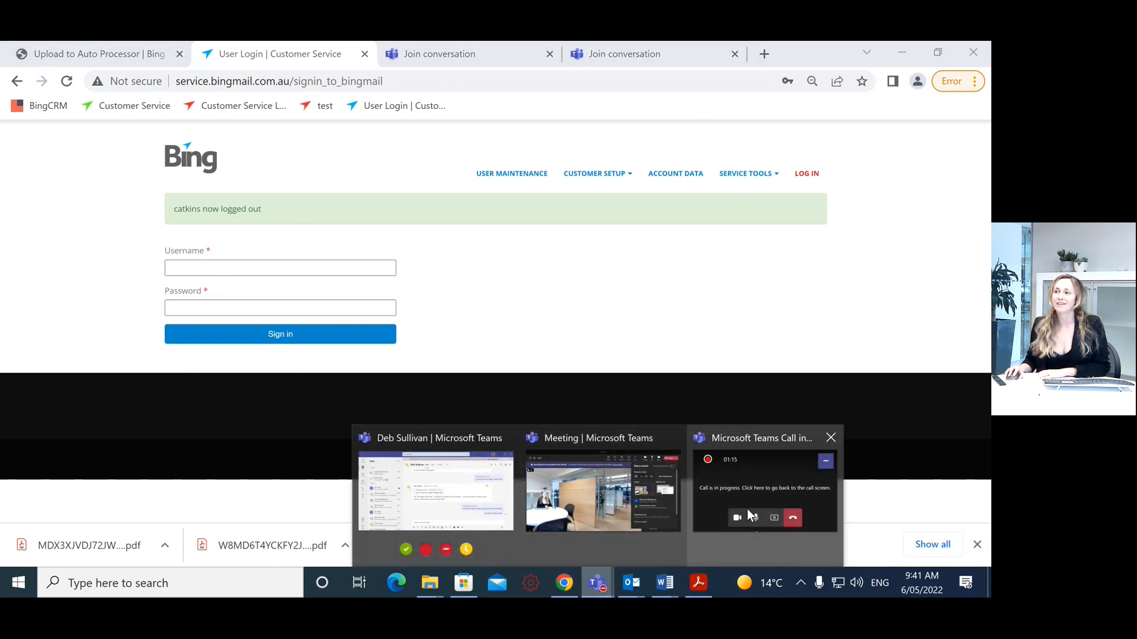
left_click(775, 520)
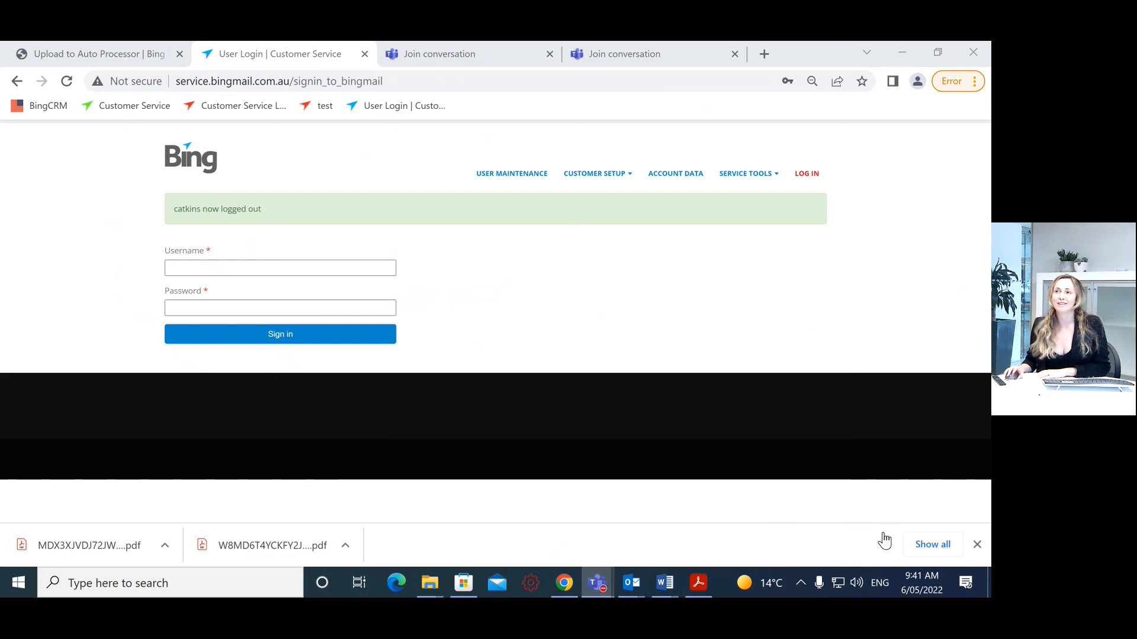